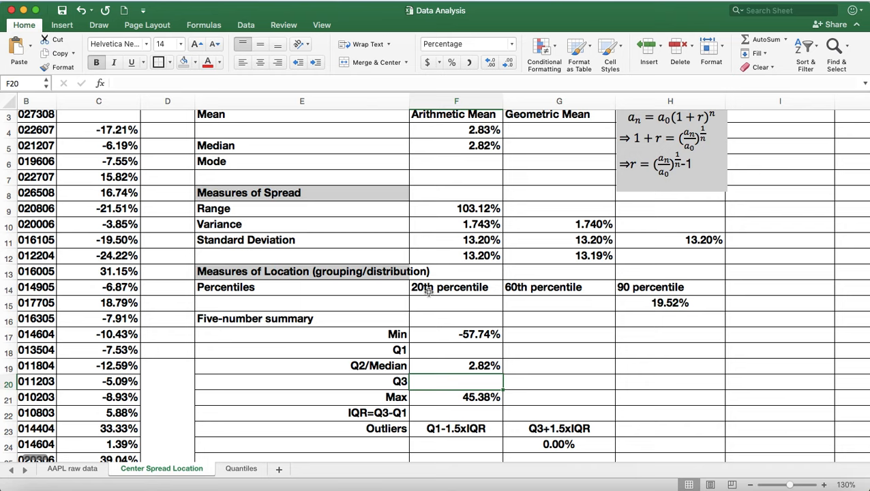
# Calculate the 20th percentile of the column C returns in F15 with =percentile(C:C,20%).
pyautogui.click(437, 291)
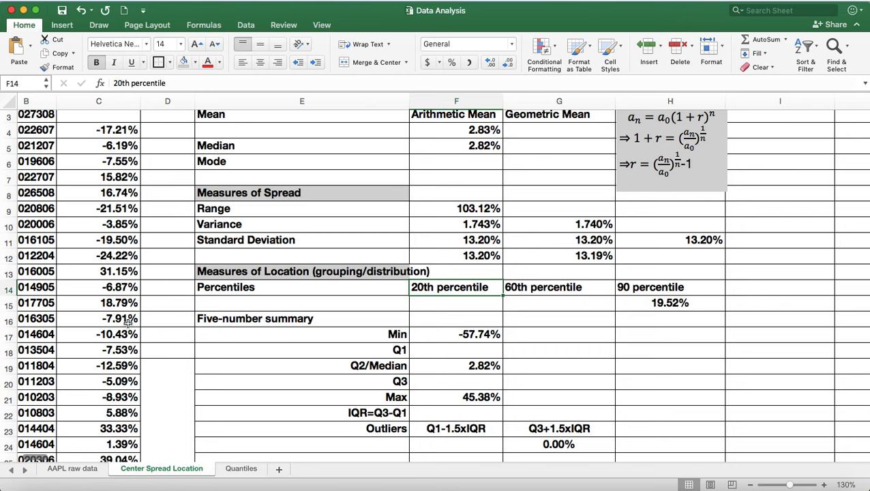
pyautogui.click(446, 304)
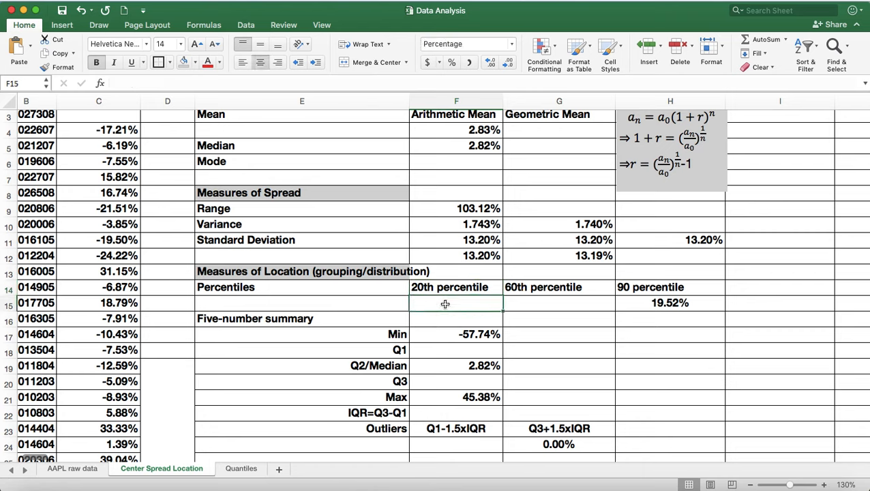
pyautogui.write('=')
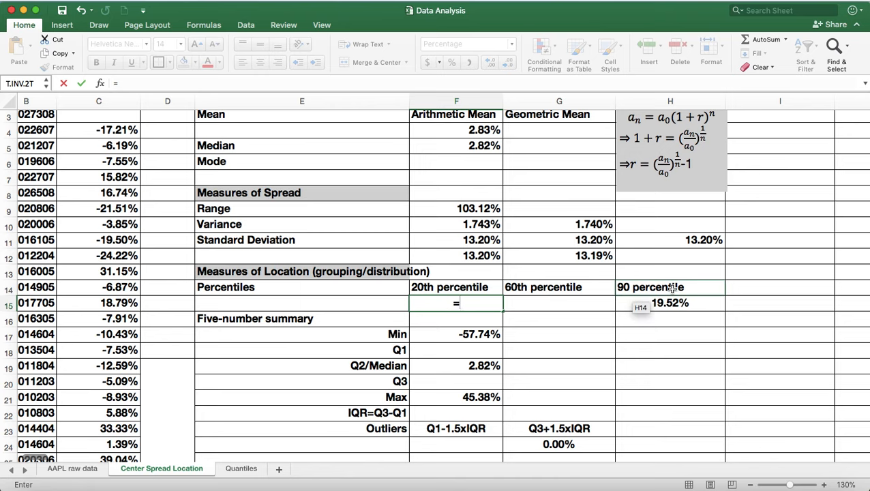
pyautogui.write('percentile')
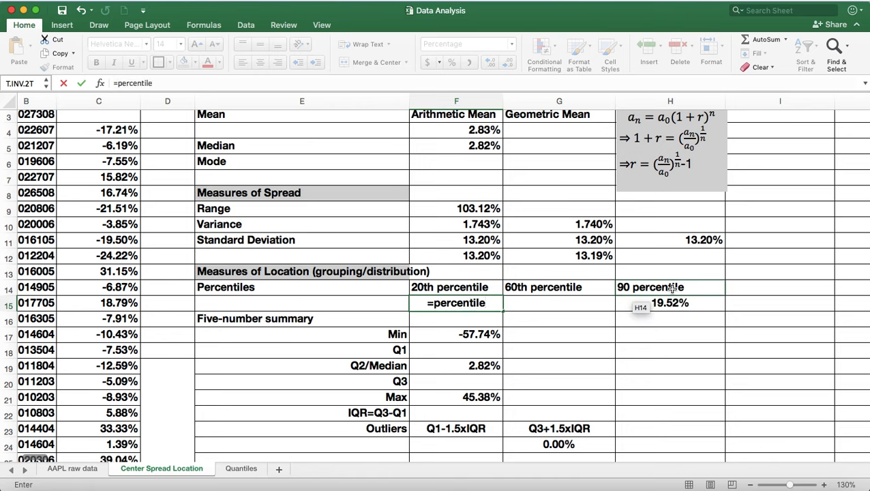
pyautogui.write('(')
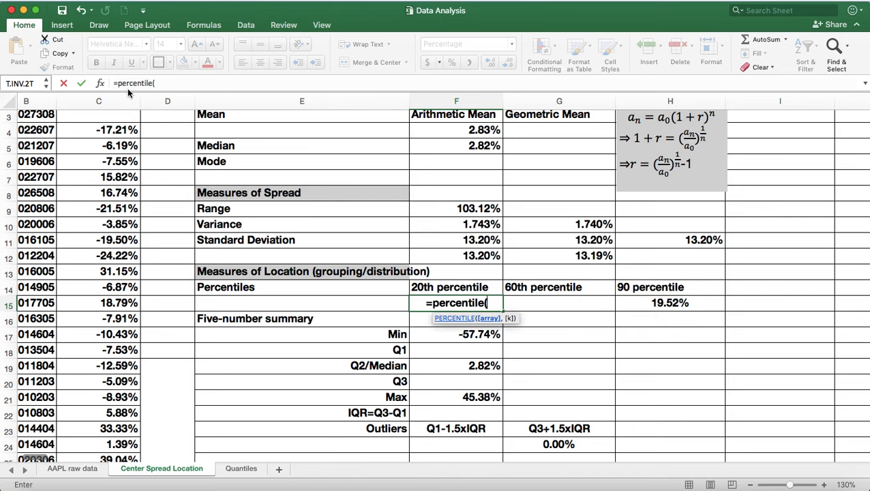
pyautogui.click(101, 101)
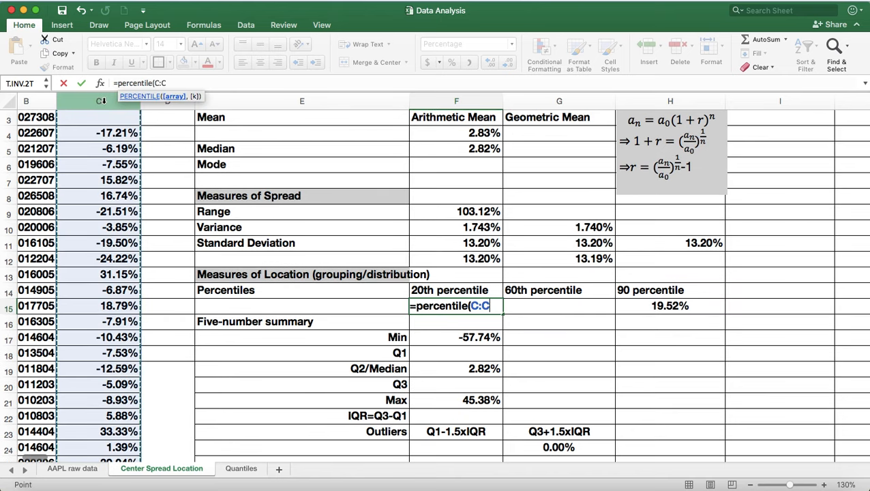
pyautogui.write(',')
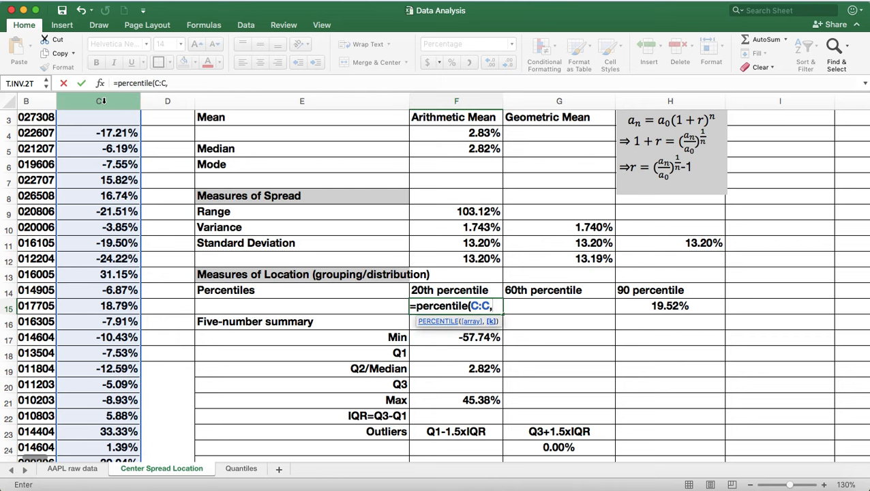
pyautogui.write('20')
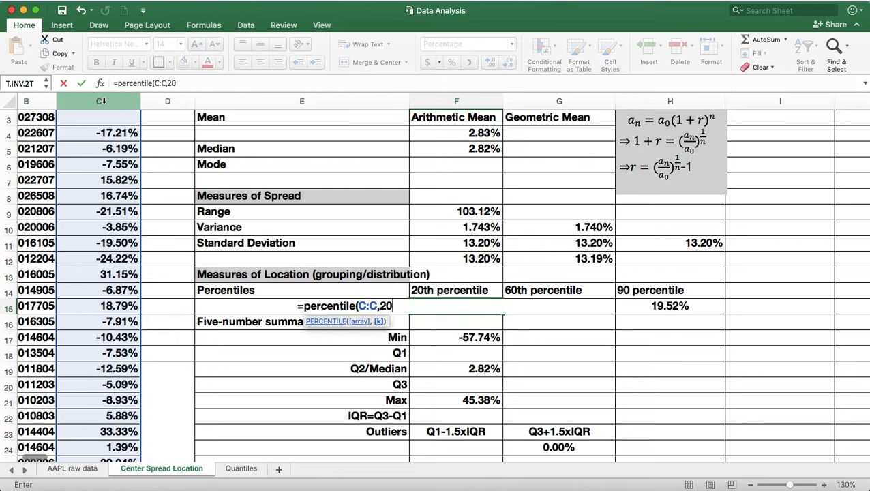
pyautogui.write('%)')
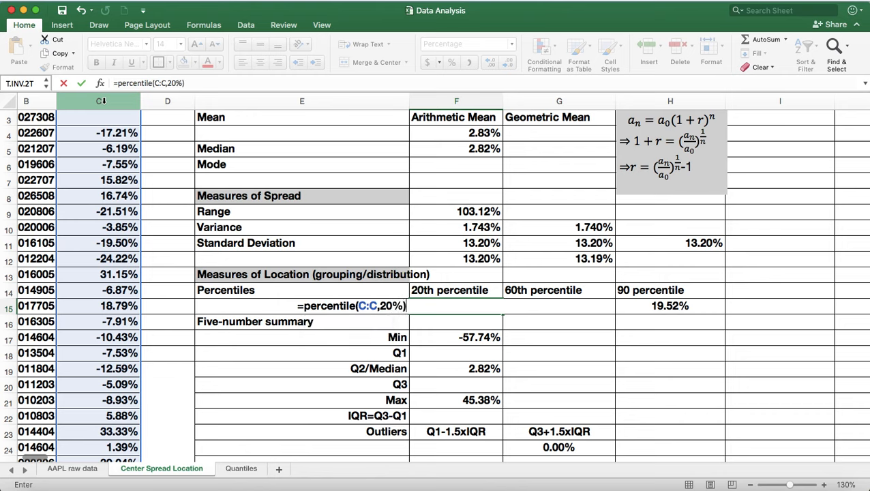
pyautogui.press('Return')
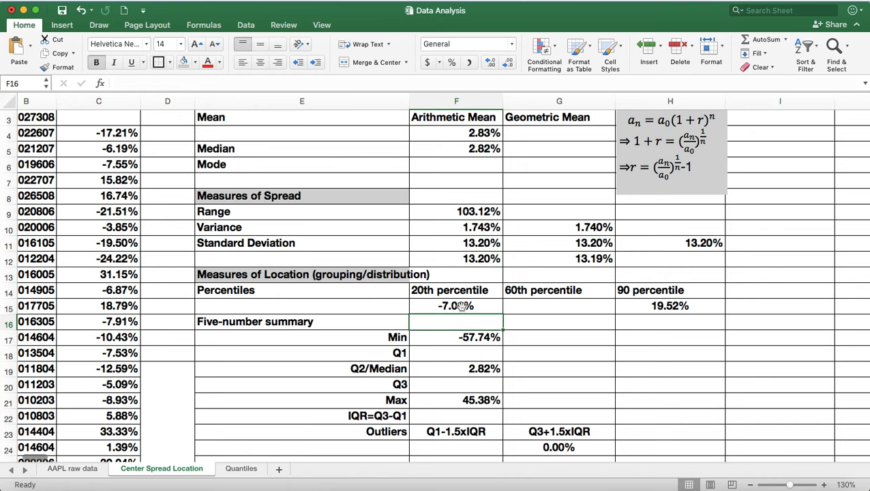
# Calculate the 60th percentile of the column C returns in G15 with =percentile(C:C,60%).
pyautogui.click(535, 307)
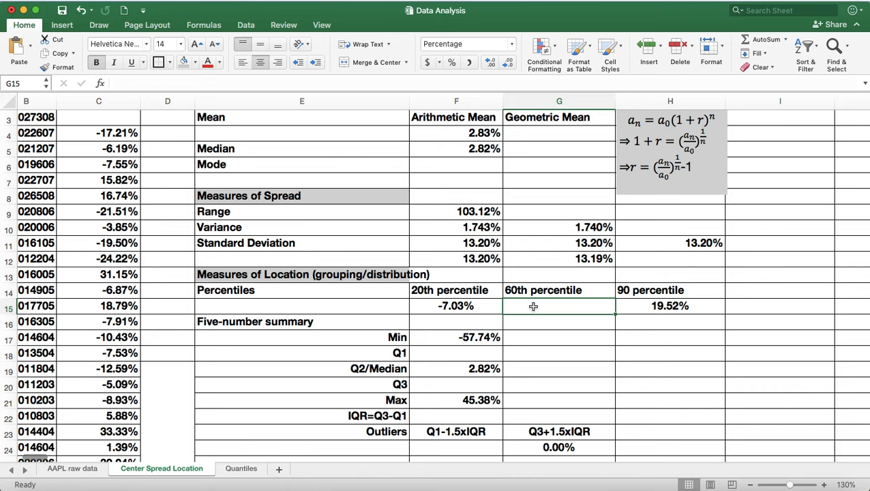
pyautogui.write('=perc')
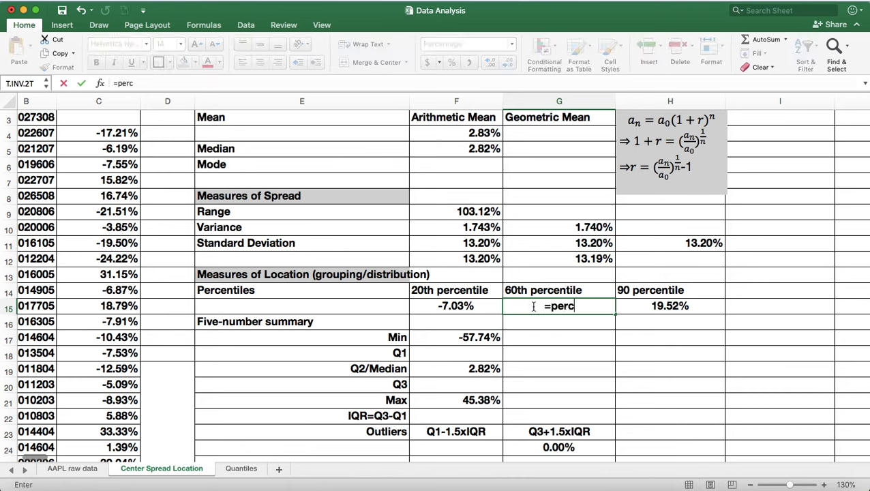
pyautogui.write('entile')
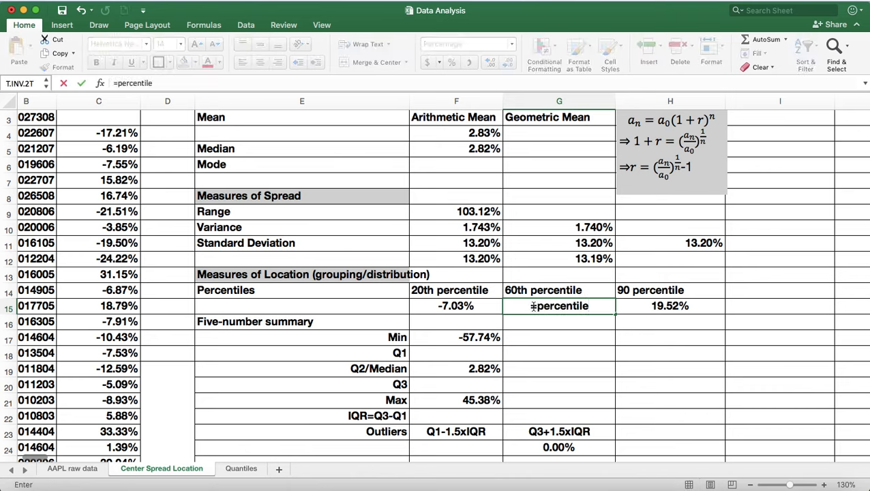
pyautogui.write('(')
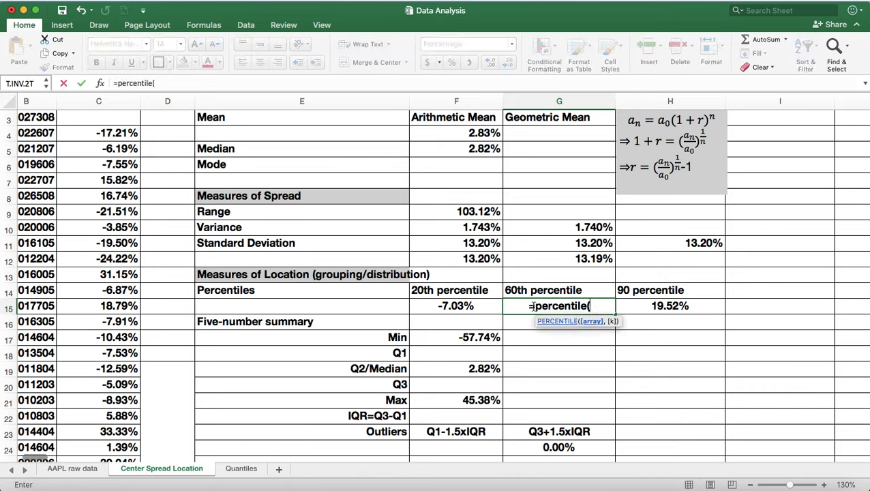
pyautogui.click(106, 101)
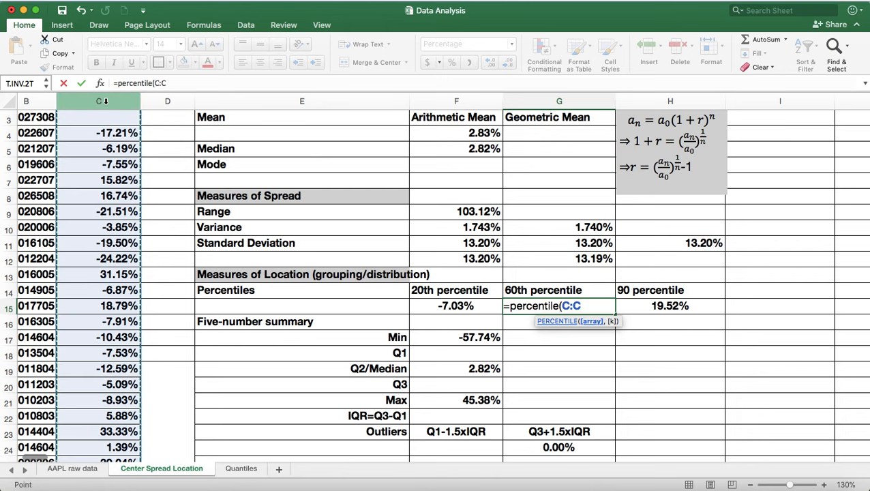
pyautogui.write(',')
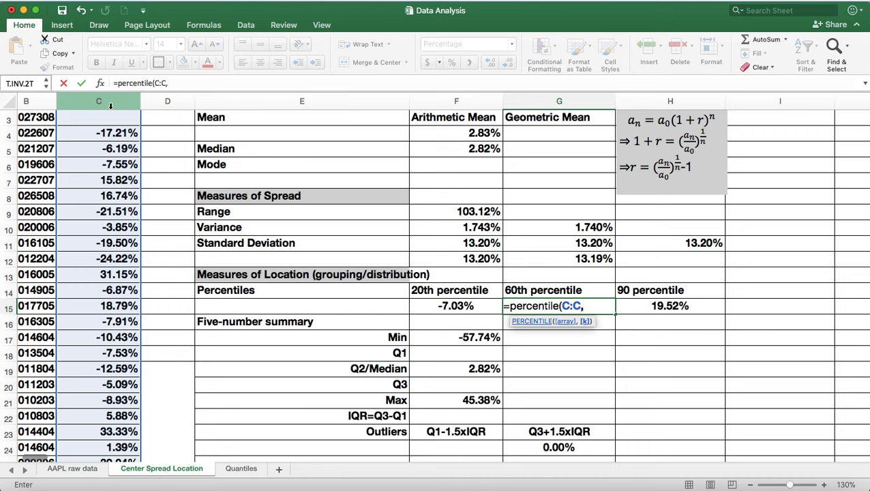
pyautogui.write('60%)')
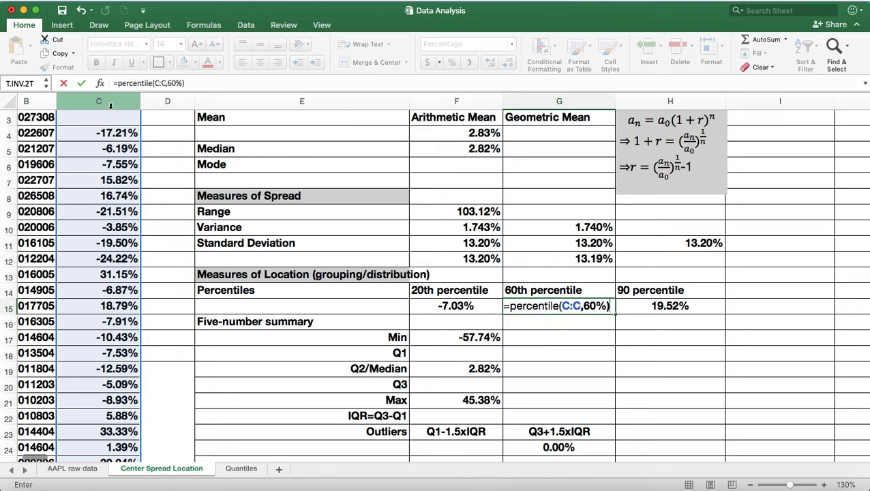
pyautogui.press('Return')
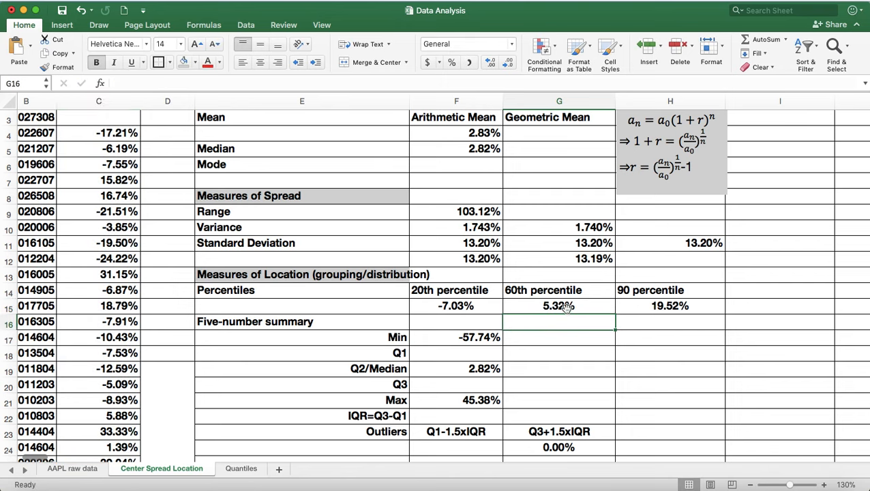
# Examine the existing formulas for the 90th percentile and for the min, max and Q2/median of the five-number summary.
pyautogui.click(673, 307)
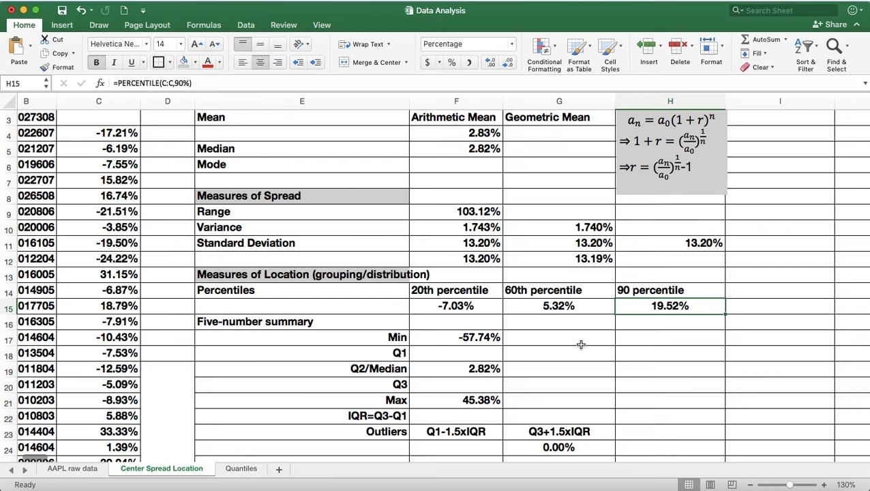
pyautogui.scroll(-2, 581, 345)
pyautogui.scroll(-2, 580, 344)
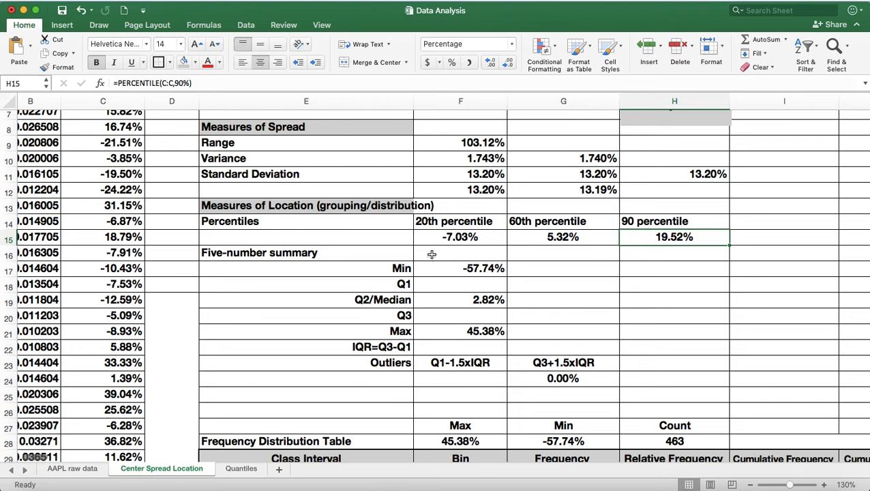
pyautogui.click(476, 269)
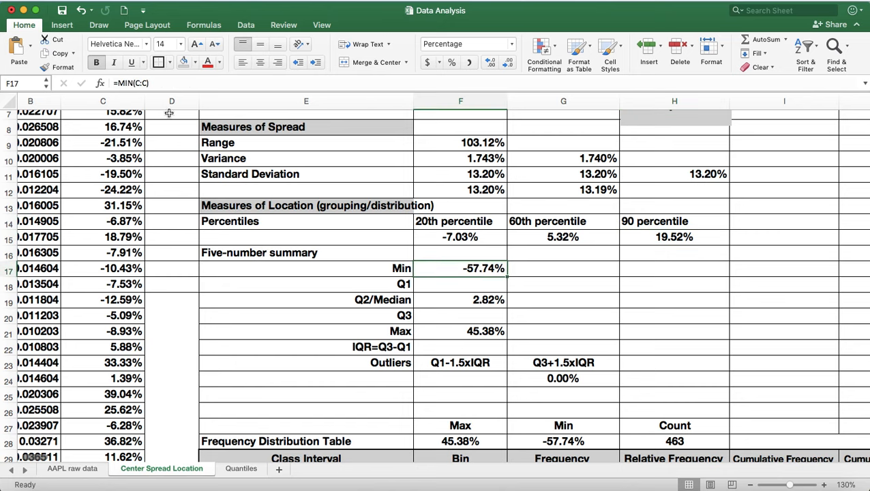
pyautogui.click(470, 332)
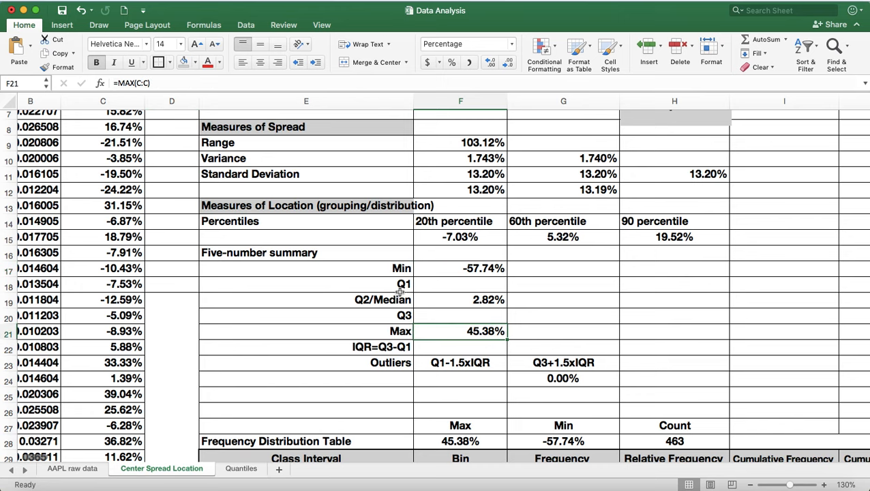
pyautogui.click(480, 283)
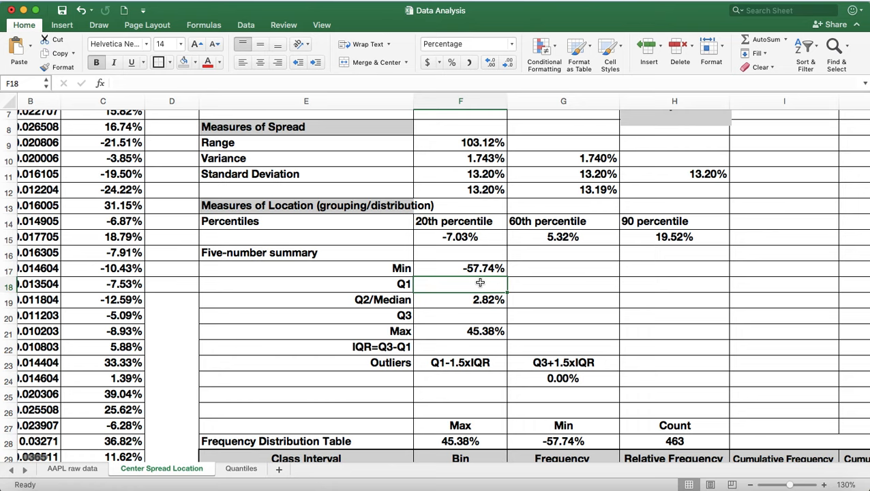
pyautogui.click(480, 300)
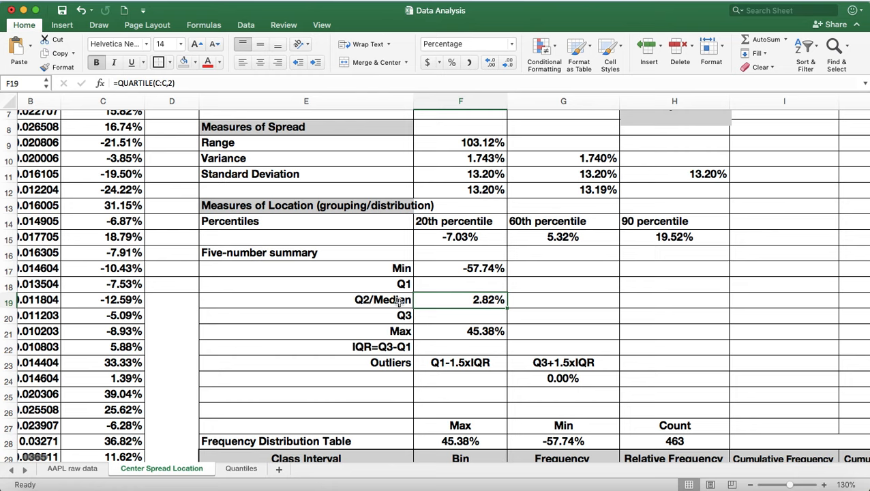
# Calculate the first quartile (Q1) of column C in F18 with =quartile(C:C,1).
pyautogui.click(489, 284)
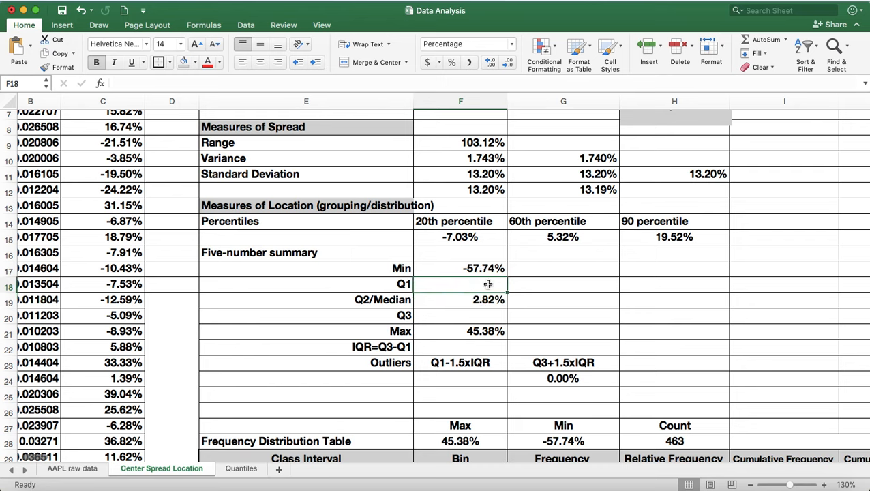
pyautogui.write('=')
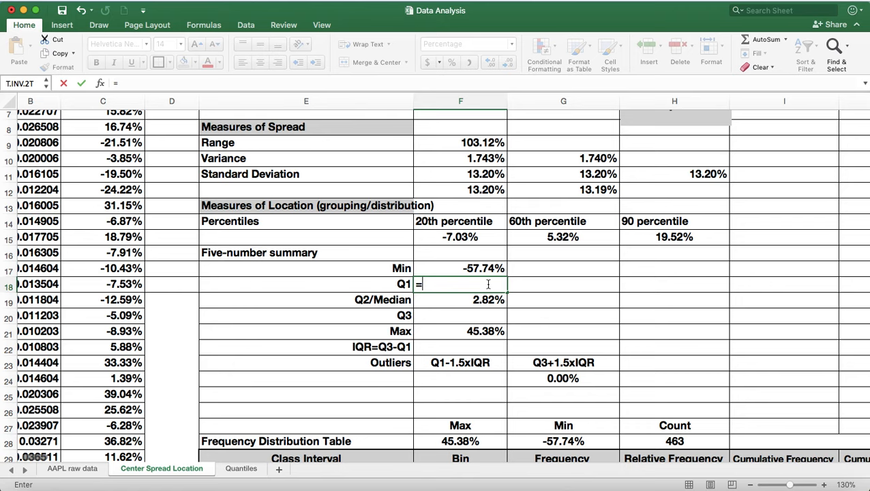
pyautogui.write('quartile(')
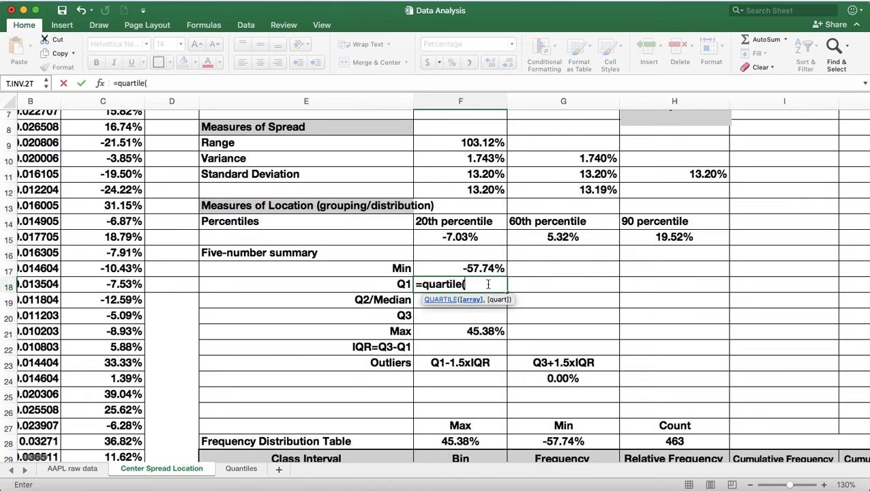
pyautogui.click(112, 101)
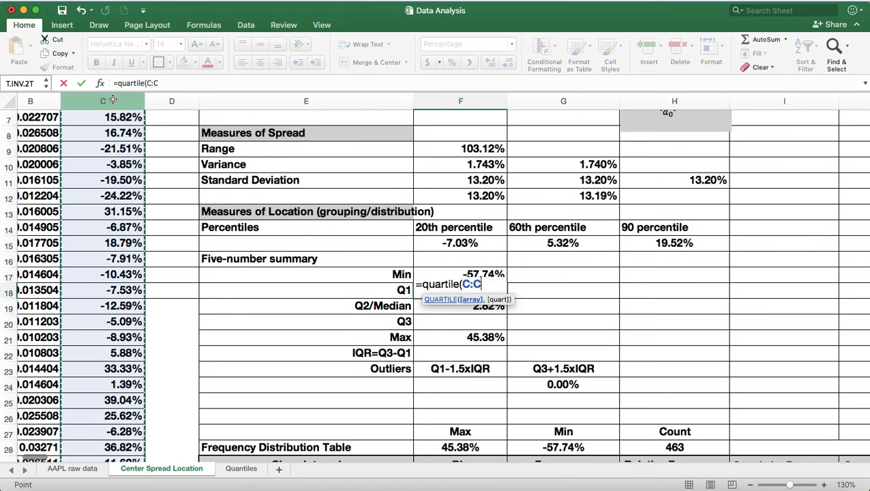
pyautogui.write(',')
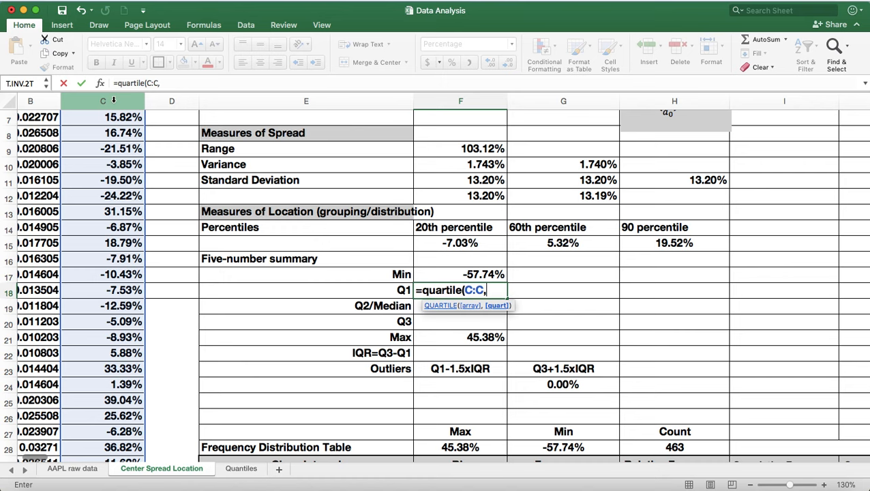
pyautogui.write('1)')
pyautogui.press('Return')
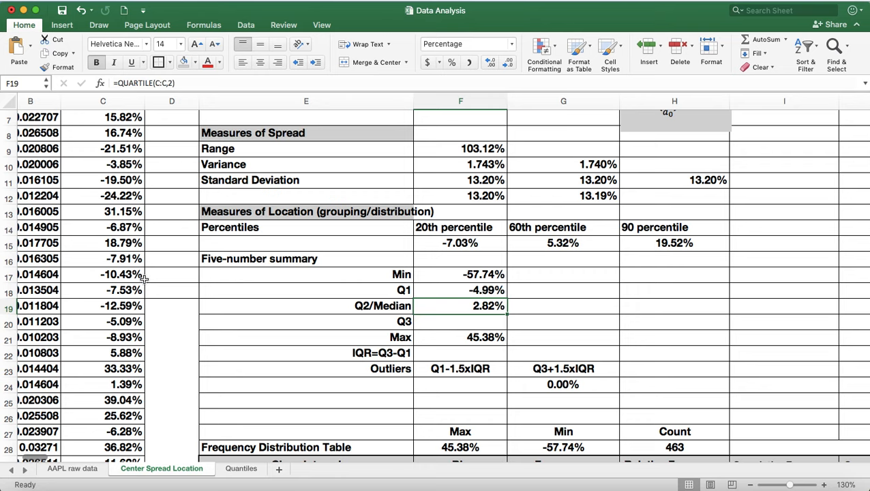
# Calculate the third quartile (Q3) of column C in F20 with =quartile(C:C,3).
pyautogui.click(473, 323)
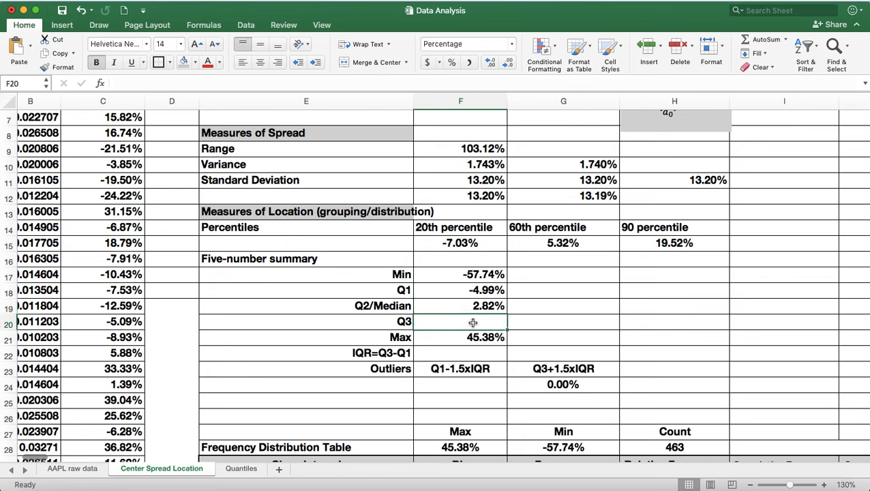
pyautogui.write('=qua')
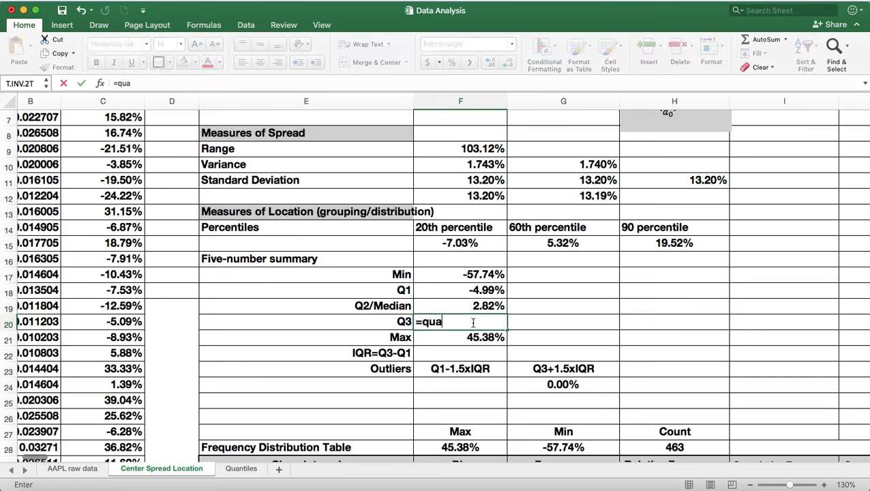
pyautogui.write('rtile(')
pyautogui.click(114, 102)
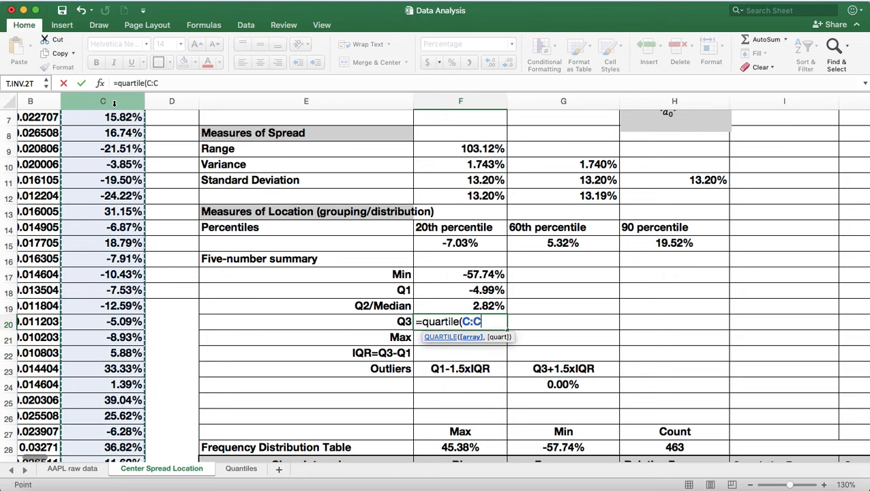
pyautogui.write(',')
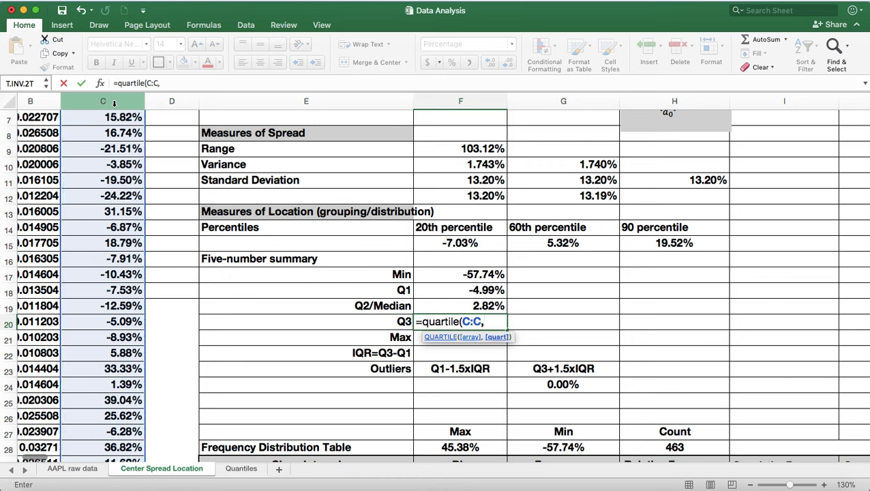
pyautogui.write('3)')
pyautogui.press('Return')
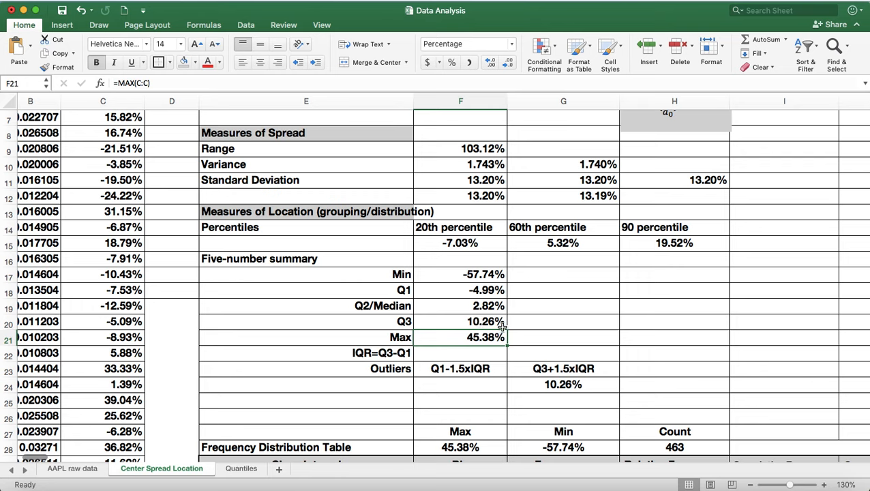
# Calculate the interquartile range in F22 with the formula =F21-F18.
pyautogui.scroll(-3, 502, 328)
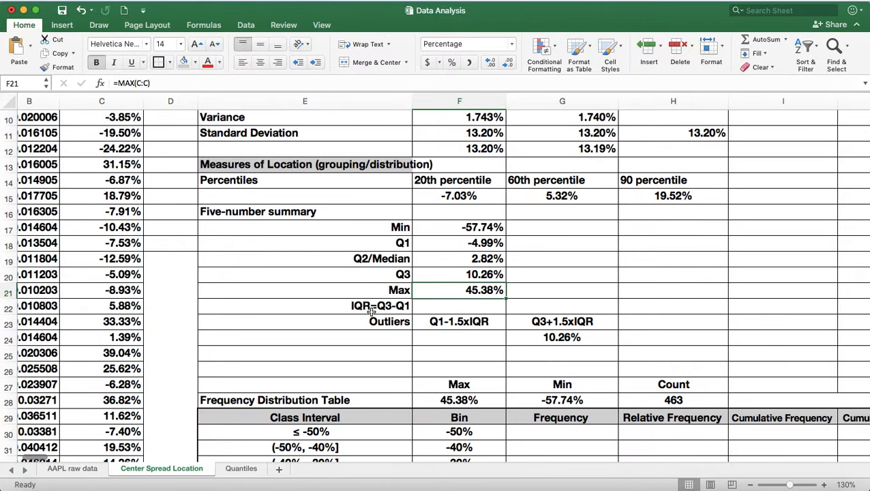
pyautogui.click(444, 309)
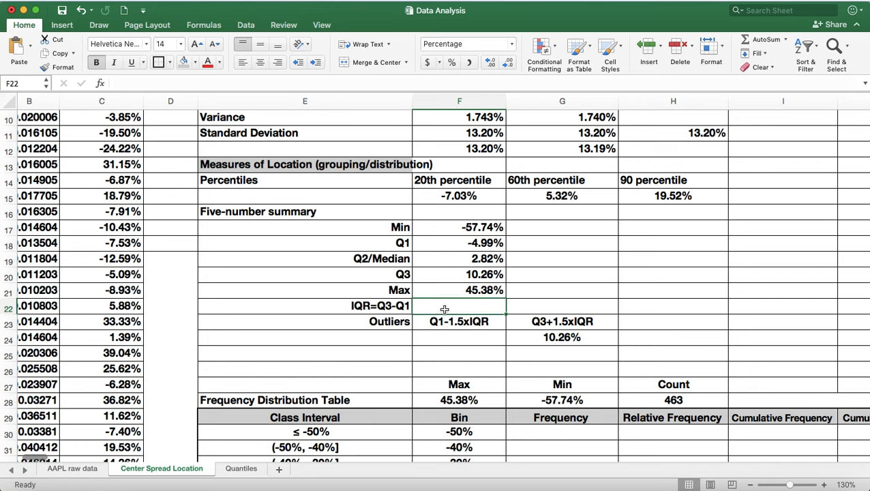
pyautogui.write('=')
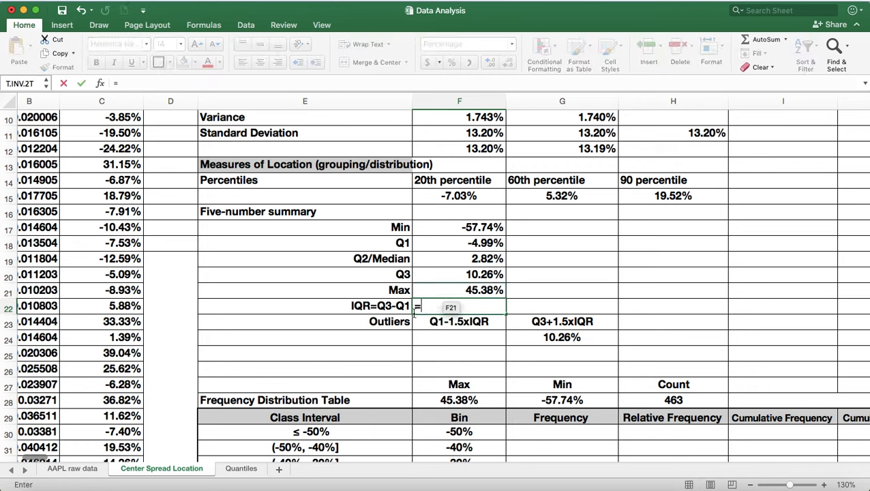
pyautogui.click(487, 290)
pyautogui.write('-')
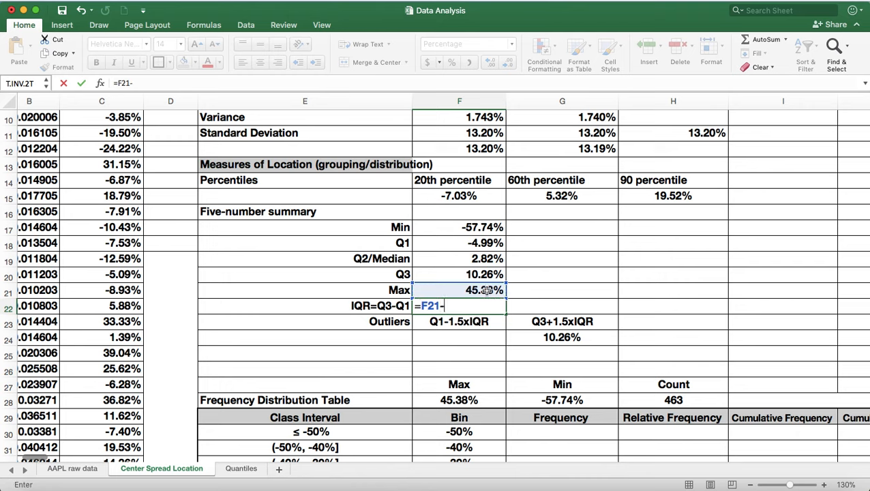
pyautogui.click(482, 243)
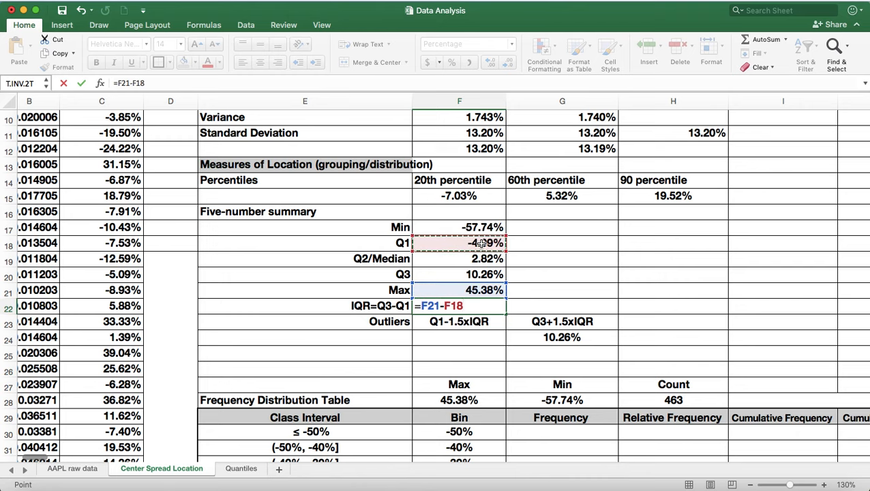
pyautogui.press('Return')
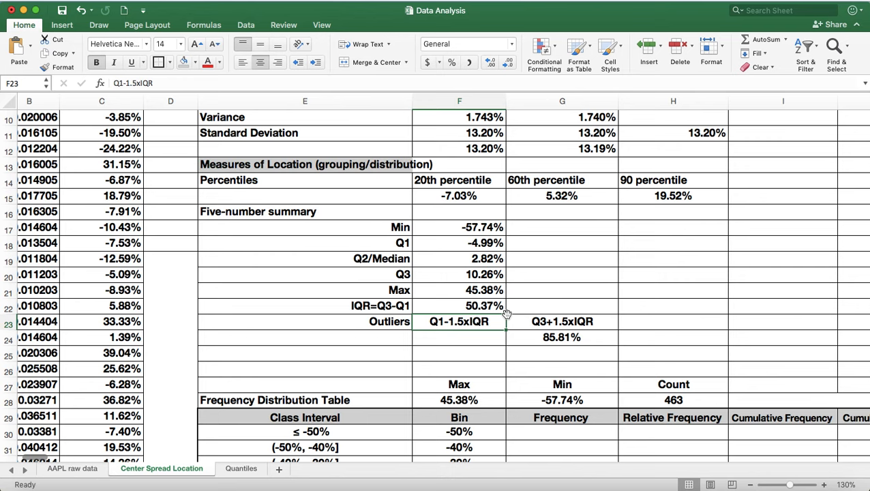
# Calculate the lower outlier bound (Q1-1.5xIQR) in F24 with the formula =F18-1.5*F22.
pyautogui.scroll(-2, 506, 321)
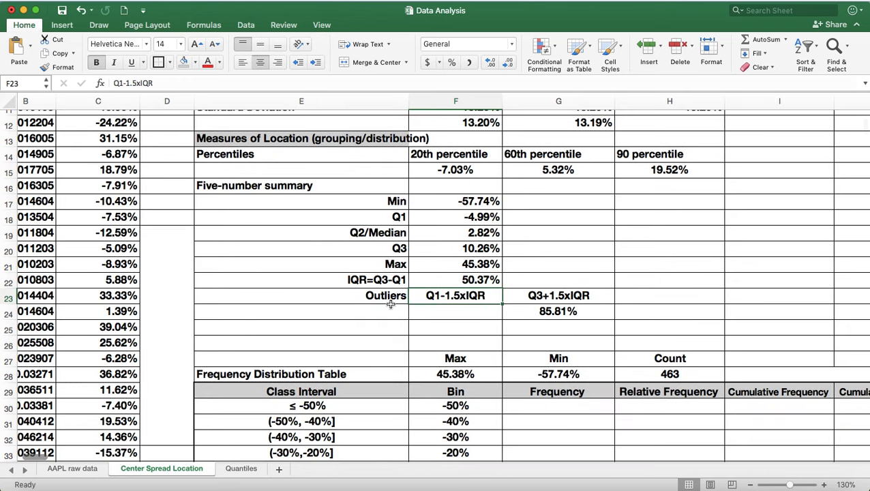
pyautogui.click(443, 309)
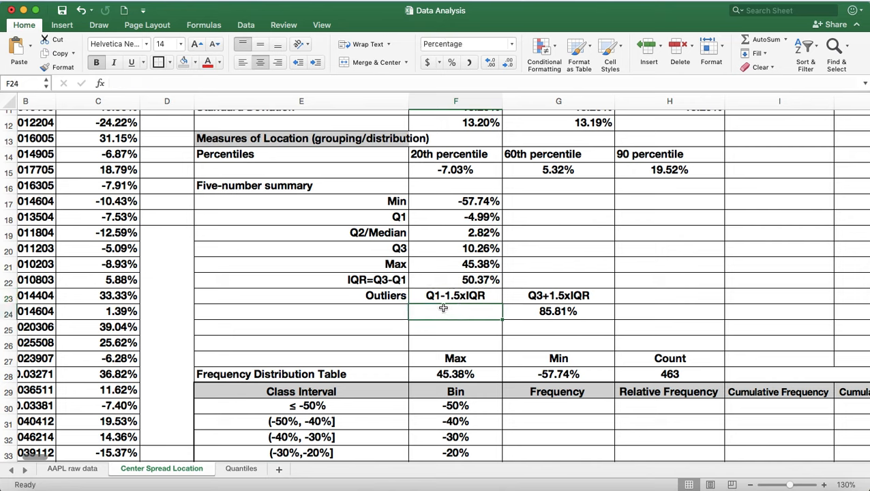
pyautogui.write('=')
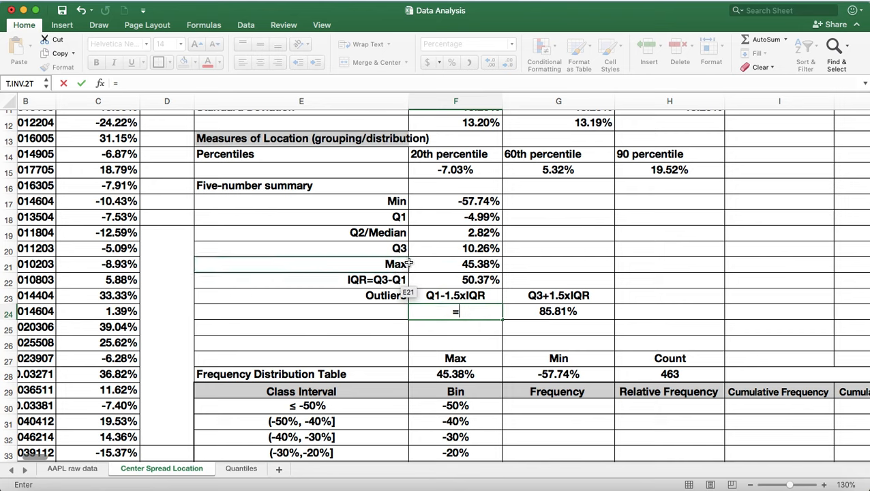
pyautogui.click(477, 217)
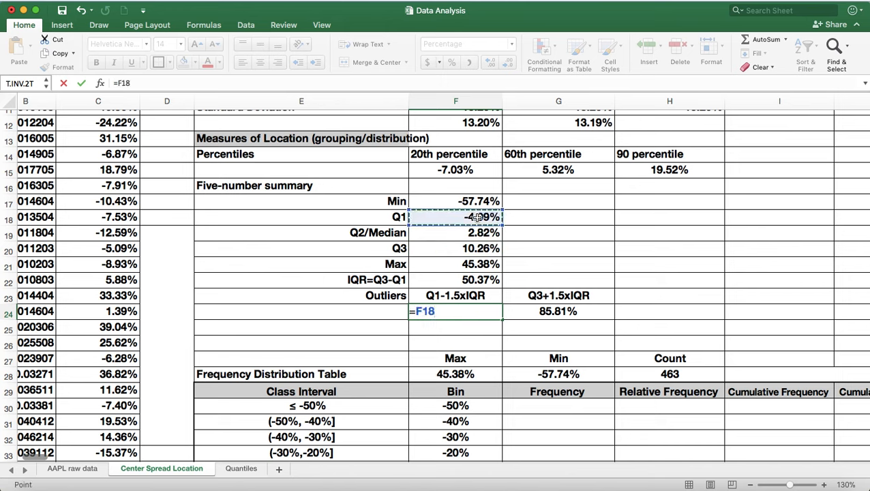
pyautogui.write('-1.5*')
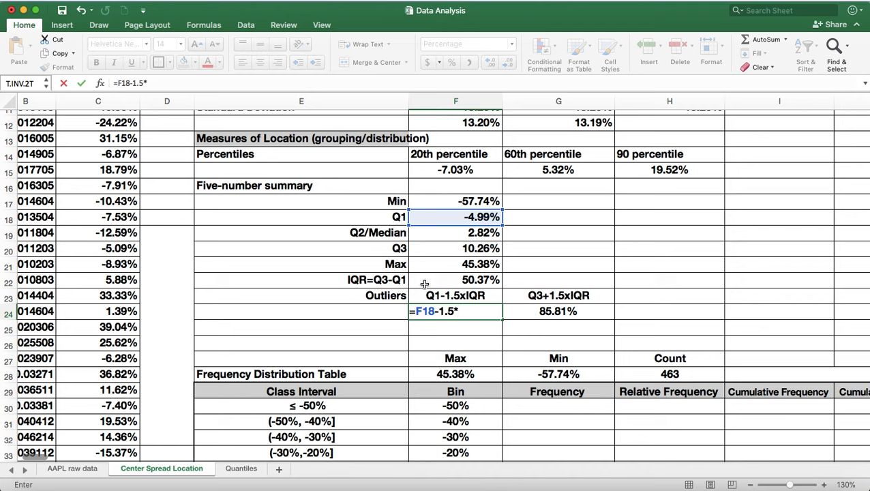
pyautogui.click(463, 281)
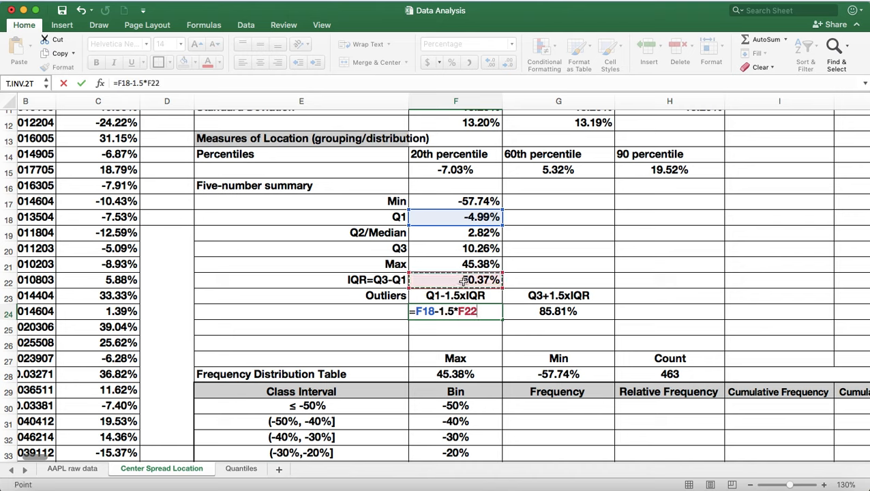
pyautogui.press('Return')
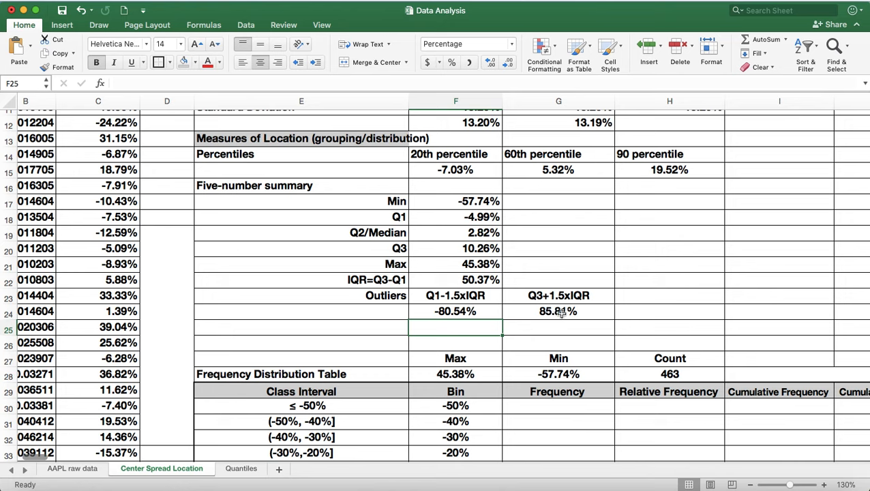
# Examine the frequency distribution table's class intervals and bins, along with the count formula in H28.
pyautogui.scroll(-5, 560, 314)
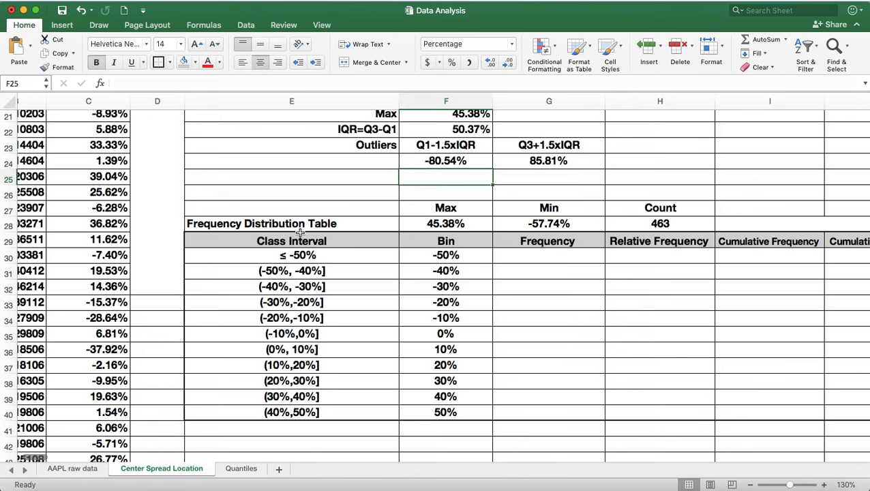
pyautogui.scroll(1, 497, 273)
pyautogui.hscroll(1, 497, 273)
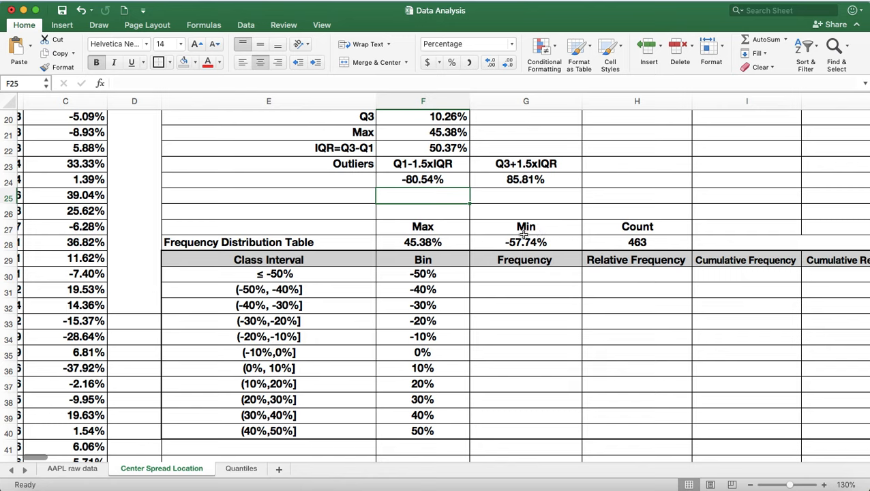
pyautogui.click(641, 242)
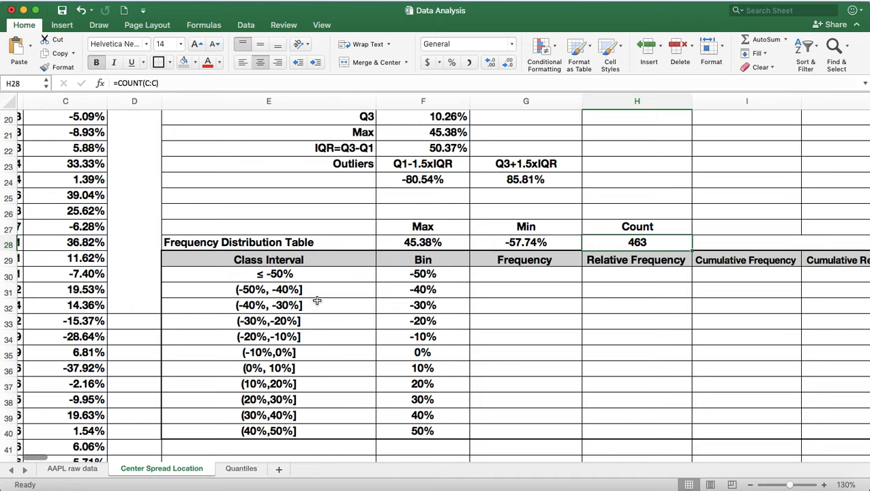
pyautogui.scroll(-1, 334, 322)
pyautogui.hscroll(-1, 333, 321)
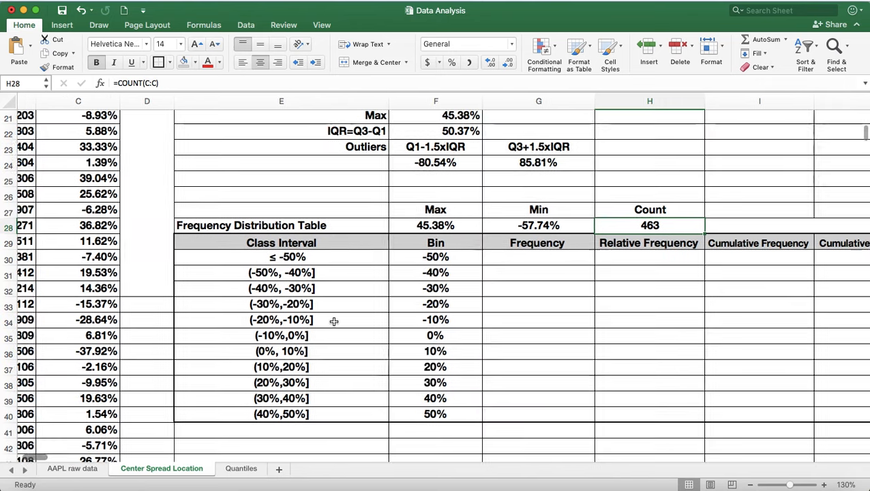
pyautogui.hscroll(-1, 334, 321)
pyautogui.scroll(-1, 334, 321)
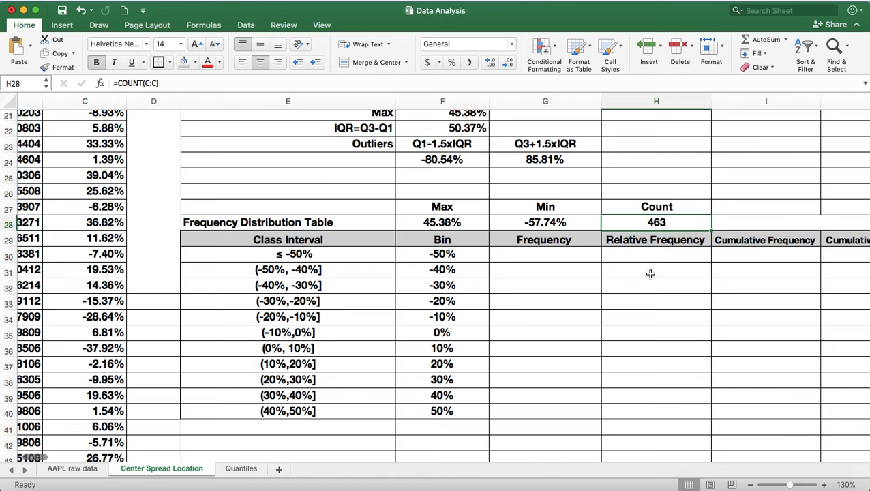
# Fill the Frequency cells G30:G40 with the array formula =frequency(C:C,F30:F40).
pyautogui.click(558, 254)
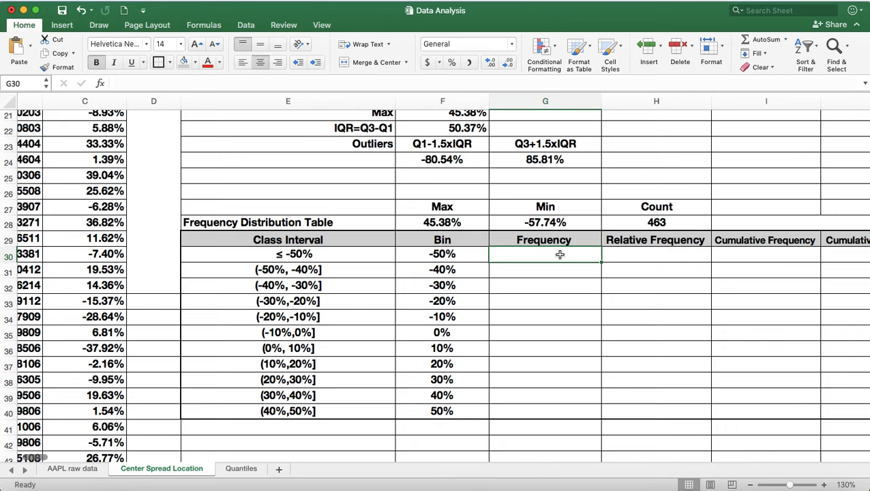
pyautogui.moveTo(507, 251); pyautogui.dragTo(570, 409)
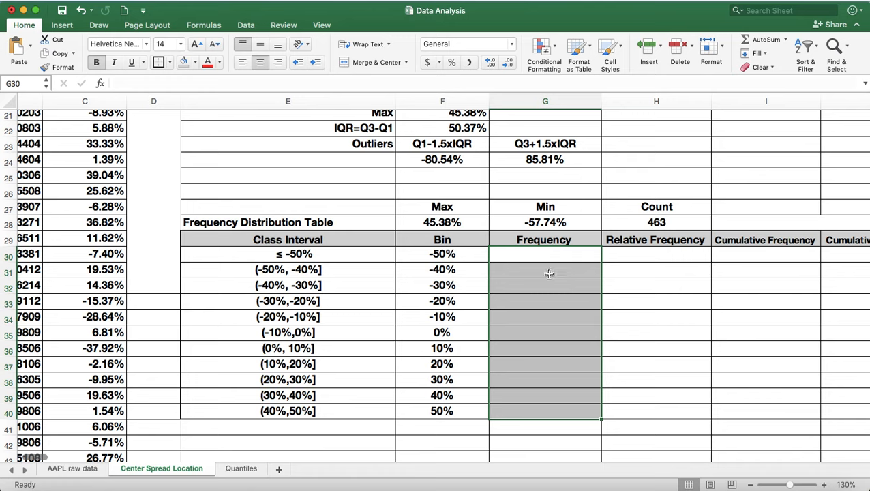
pyautogui.click(127, 81)
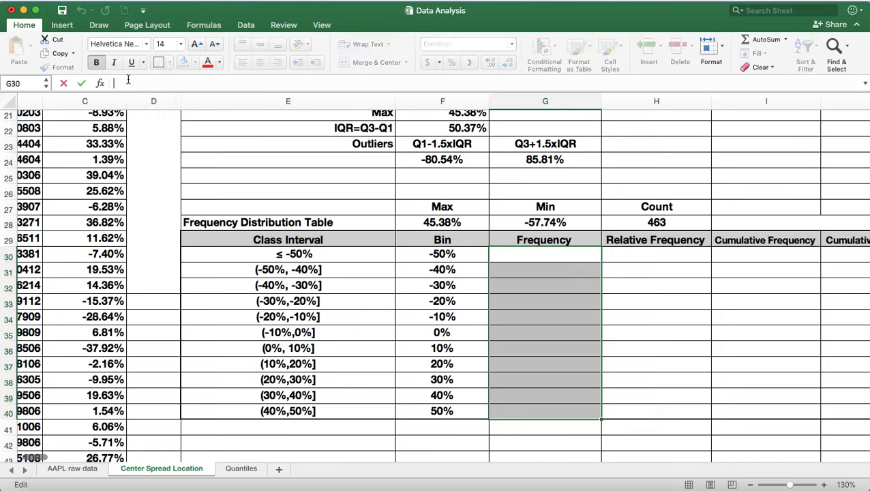
pyautogui.write('=')
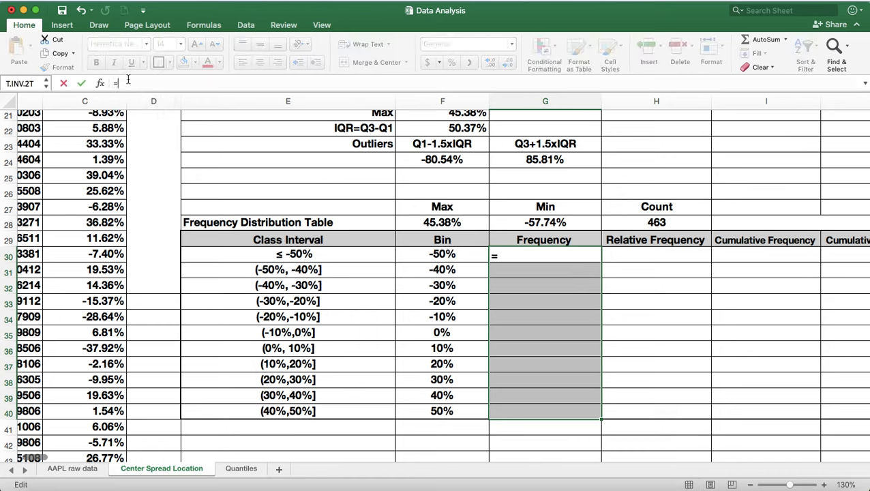
pyautogui.write('frequency')
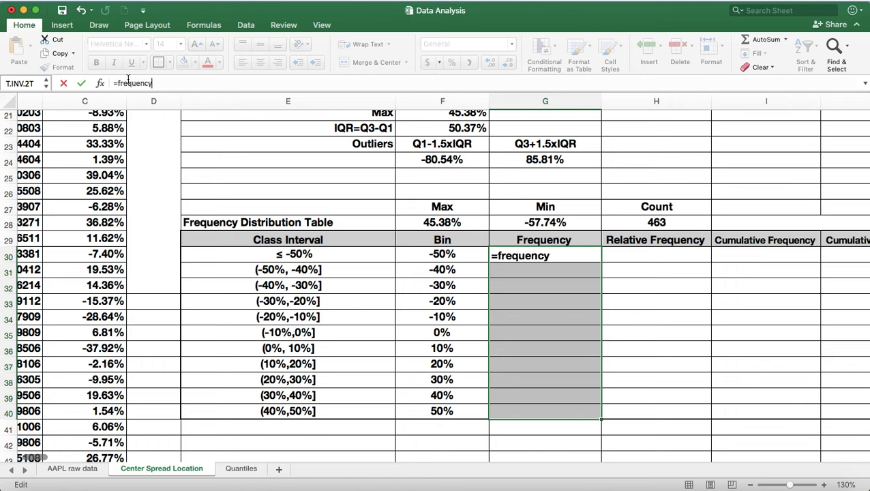
pyautogui.write('(')
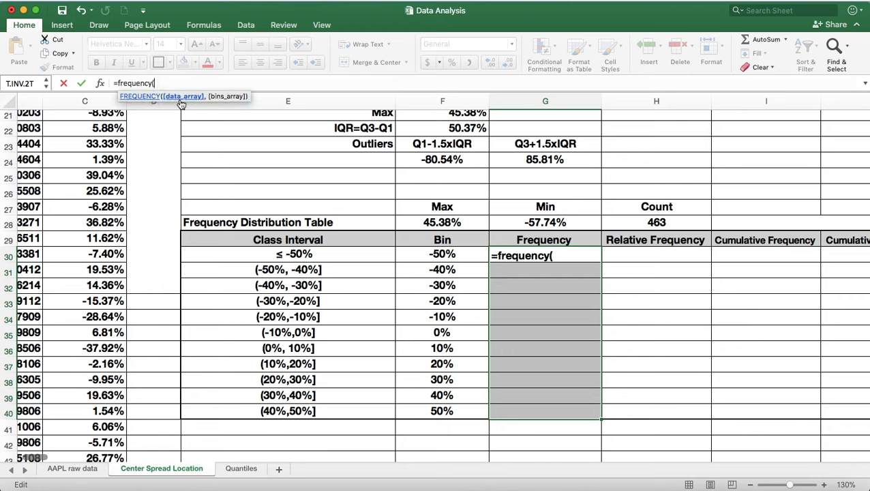
pyautogui.click(85, 101)
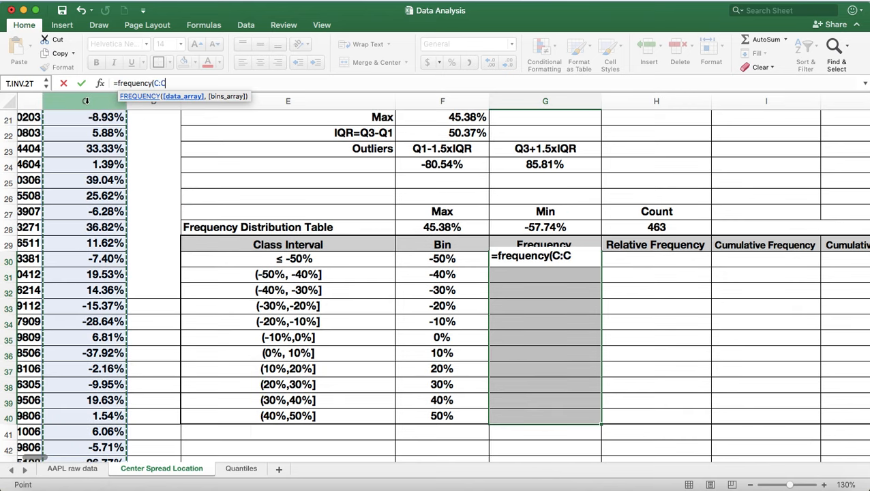
pyautogui.write(',')
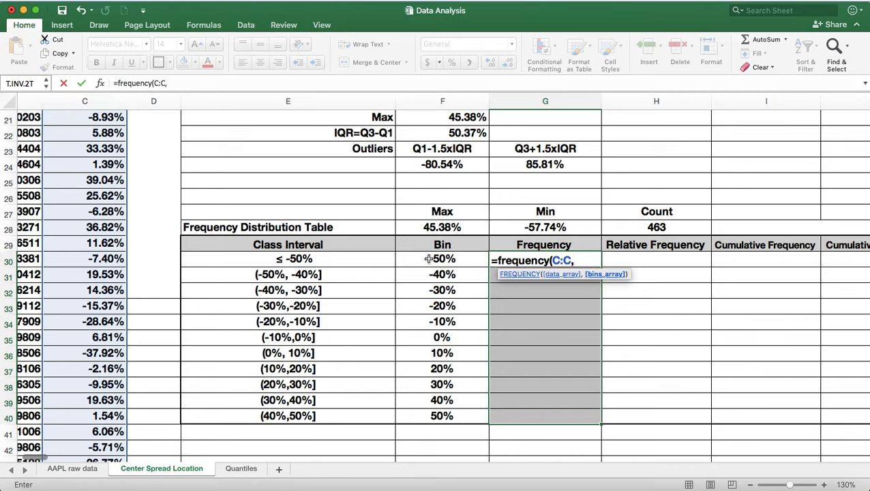
pyautogui.moveTo(440, 260); pyautogui.dragTo(442, 409)
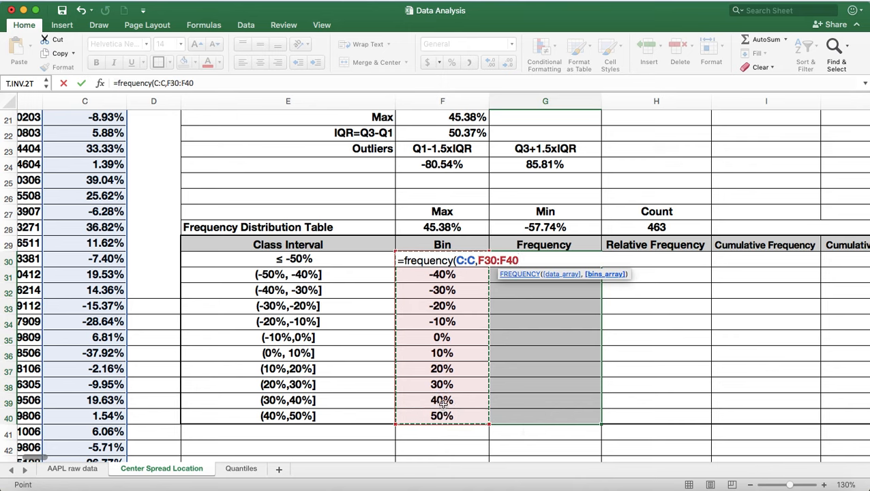
pyautogui.write(')')
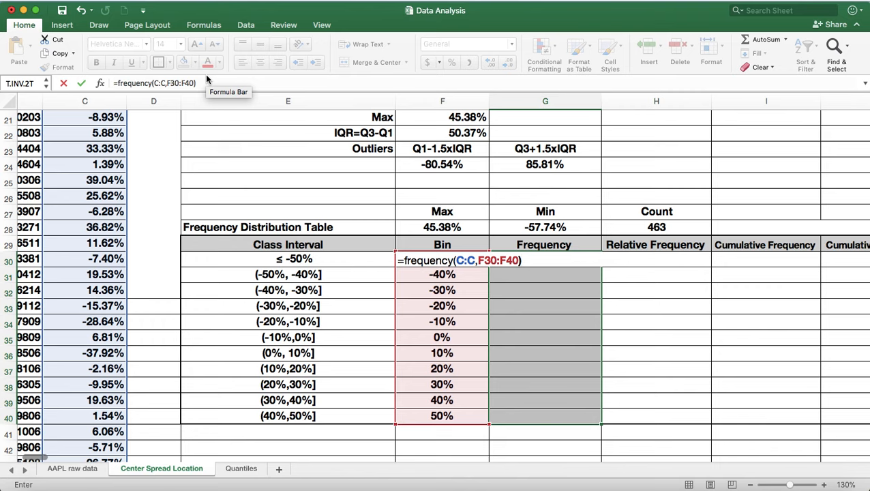
pyautogui.hotkey('ctrl', 'shift', 'Return')
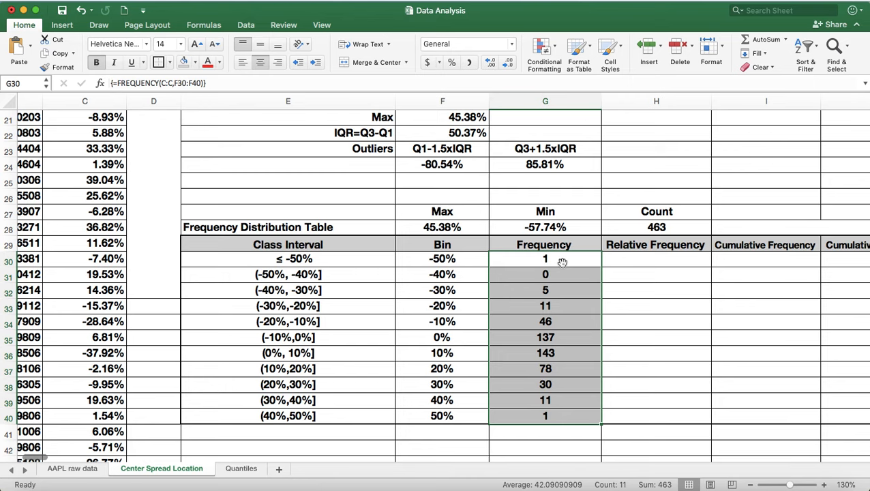
# Calculate the first class's relative frequency in H30 with the formula =G30/H28.
pyautogui.click(634, 262)
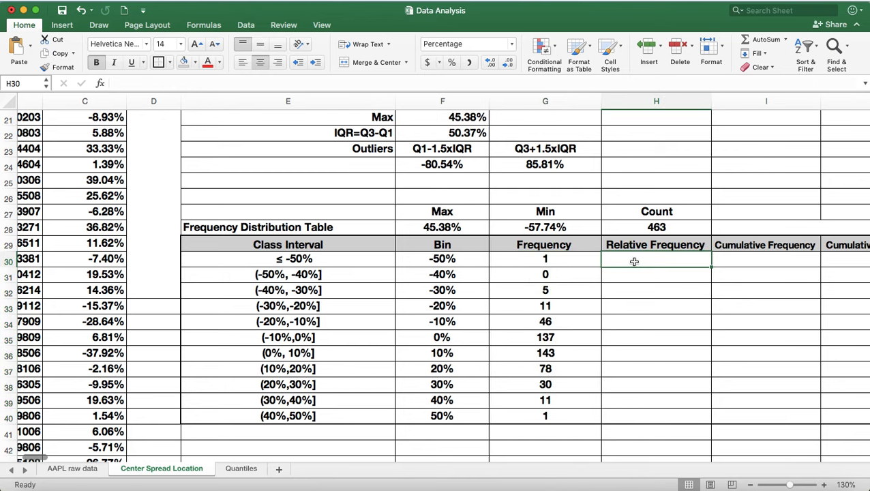
pyautogui.hscroll(2, 634, 262)
pyautogui.scroll(1, 634, 262)
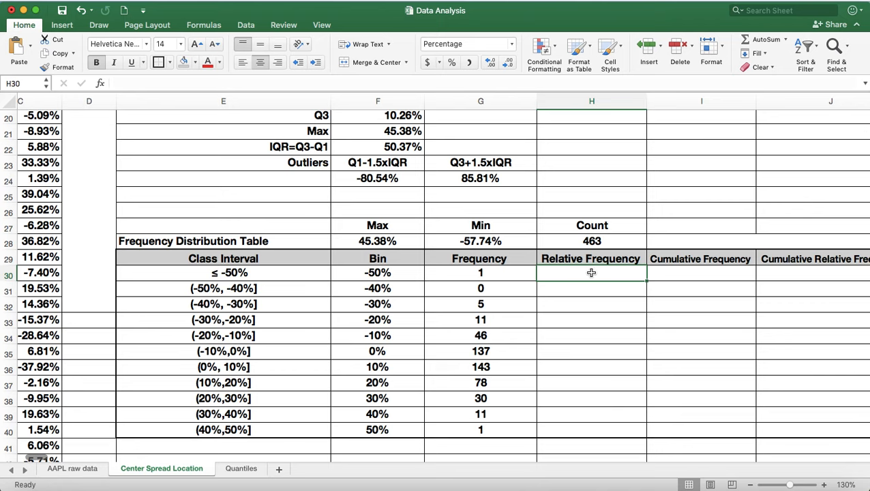
pyautogui.write('=')
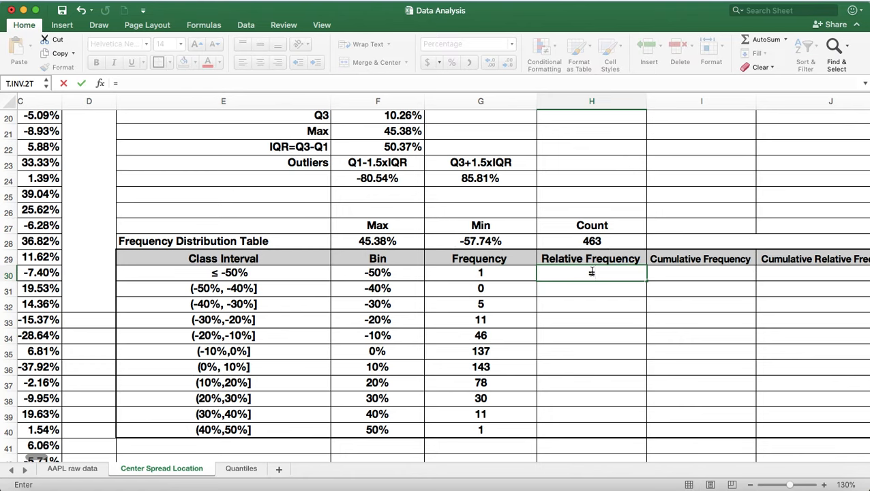
pyautogui.click(483, 274)
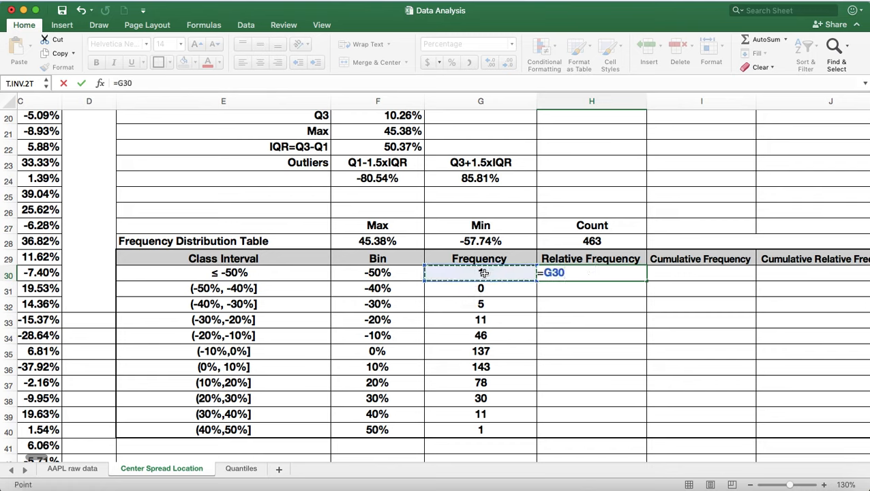
pyautogui.write('/')
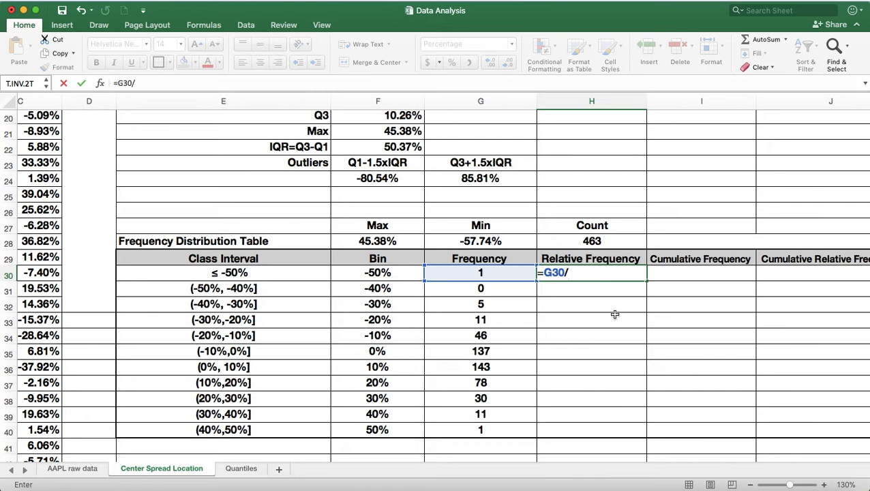
pyautogui.click(593, 241)
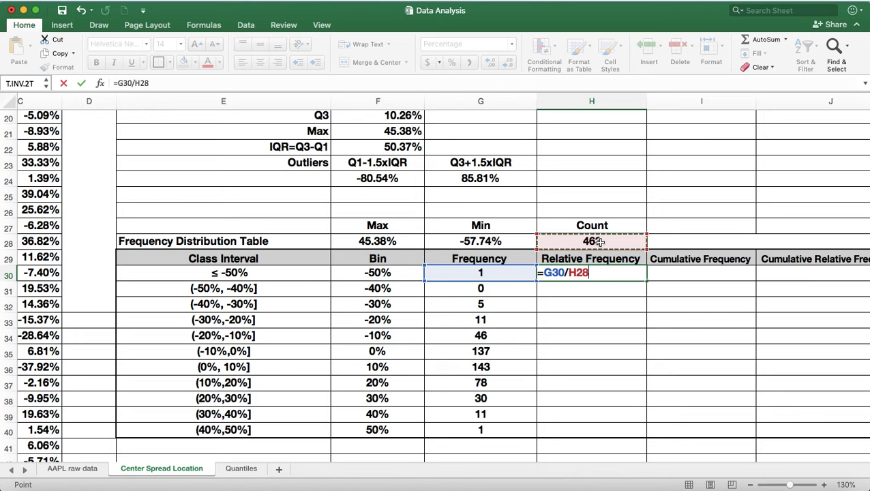
pyautogui.press('Return')
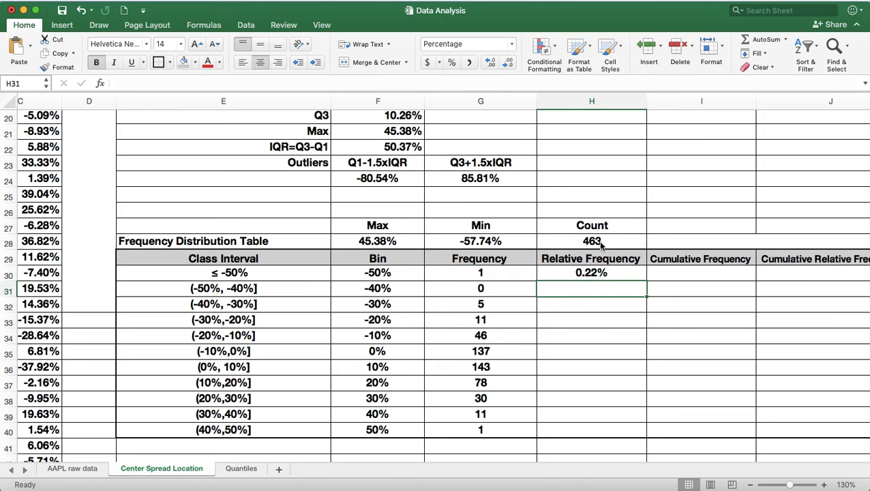
# Total the frequencies in I28 with the formula =sum(G30:G40).
pyautogui.click(687, 225)
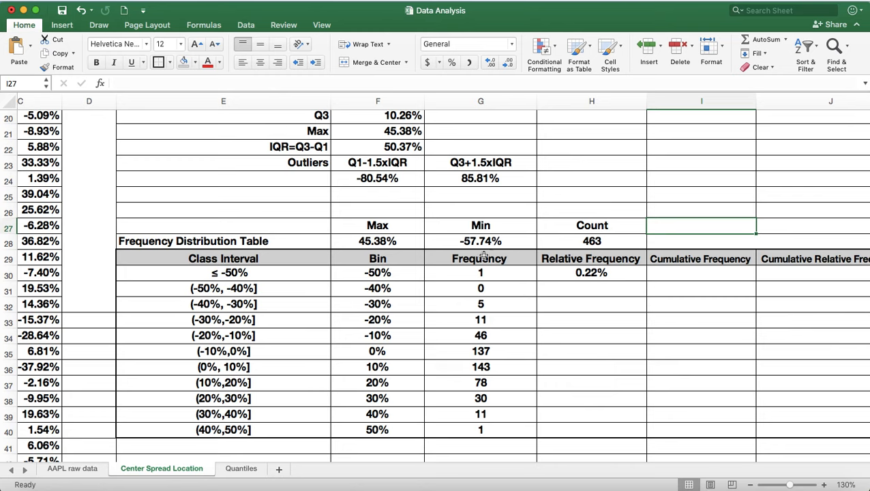
pyautogui.click(670, 242)
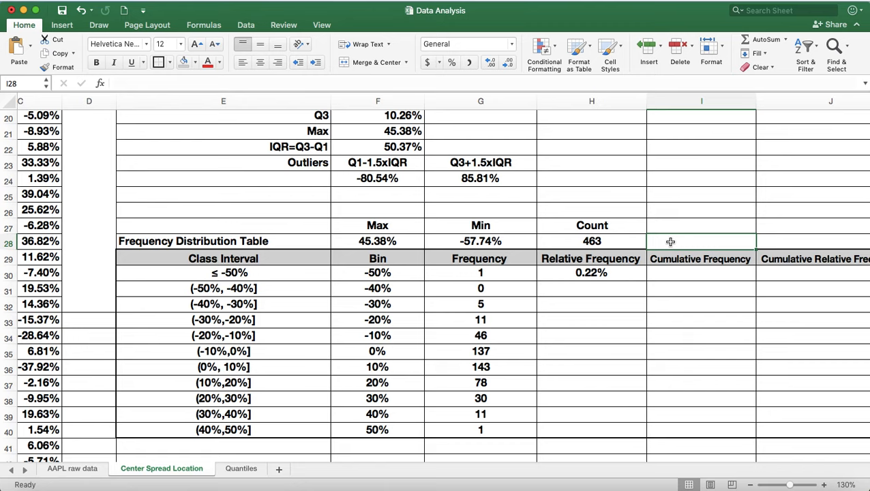
pyautogui.write('=')
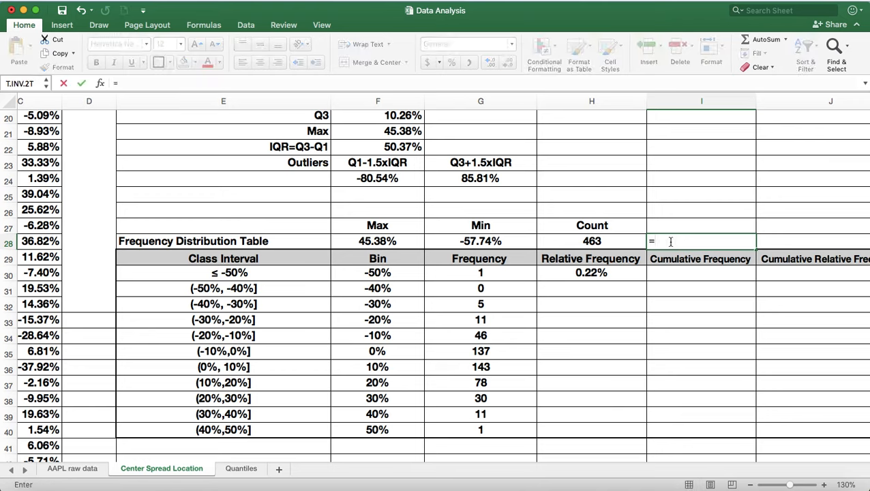
pyautogui.write('sum(')
pyautogui.moveTo(480, 274); pyautogui.dragTo(502, 430)
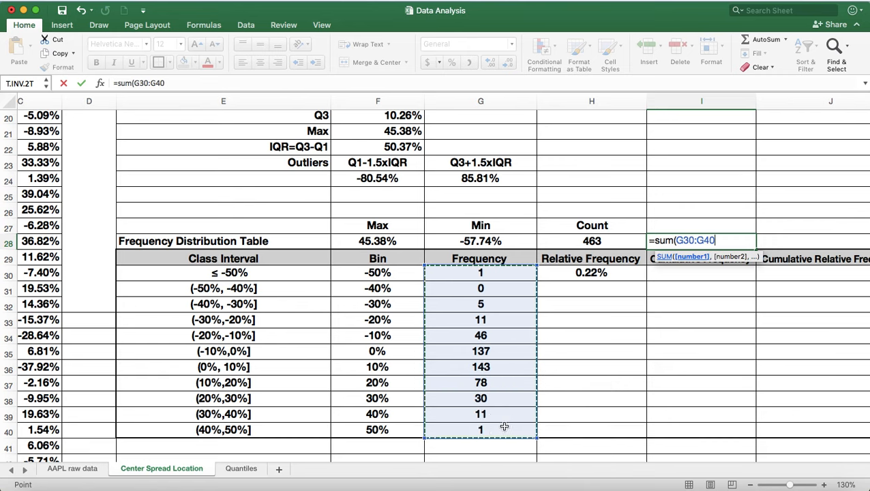
pyautogui.write(')')
pyautogui.press('Return')
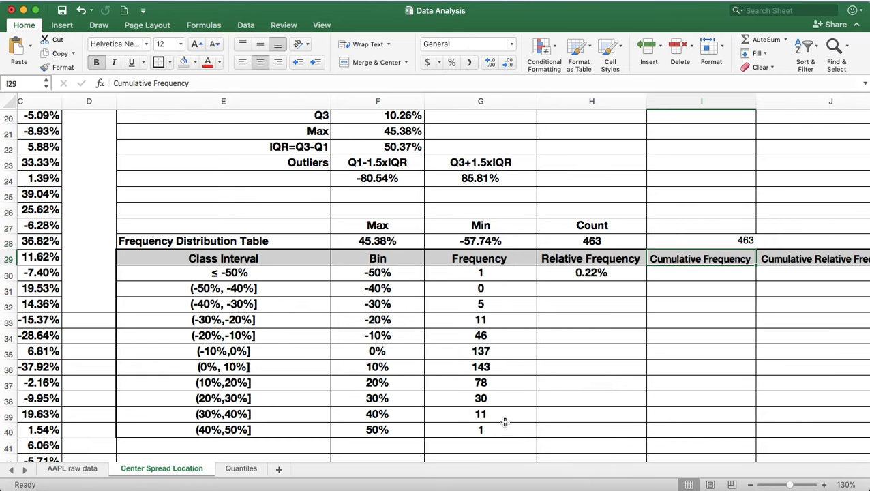
# Label the frequency total by entering Sum in I27.
pyautogui.click(727, 223)
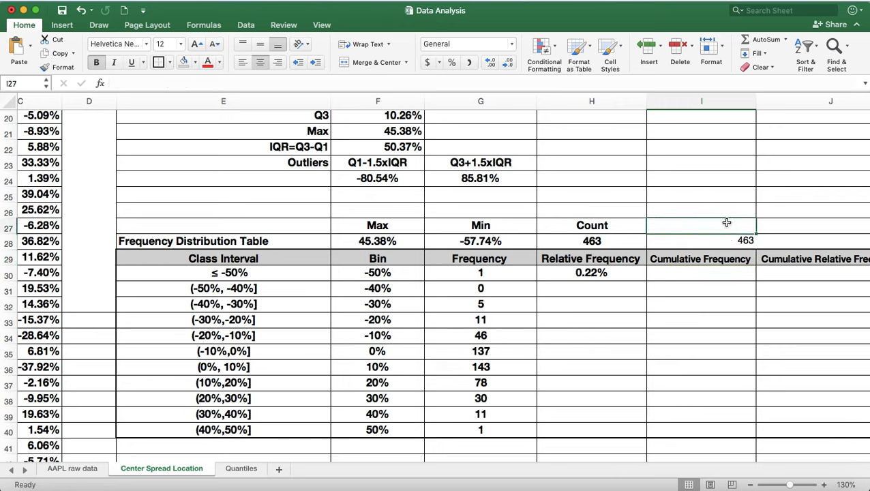
pyautogui.write('Sum')
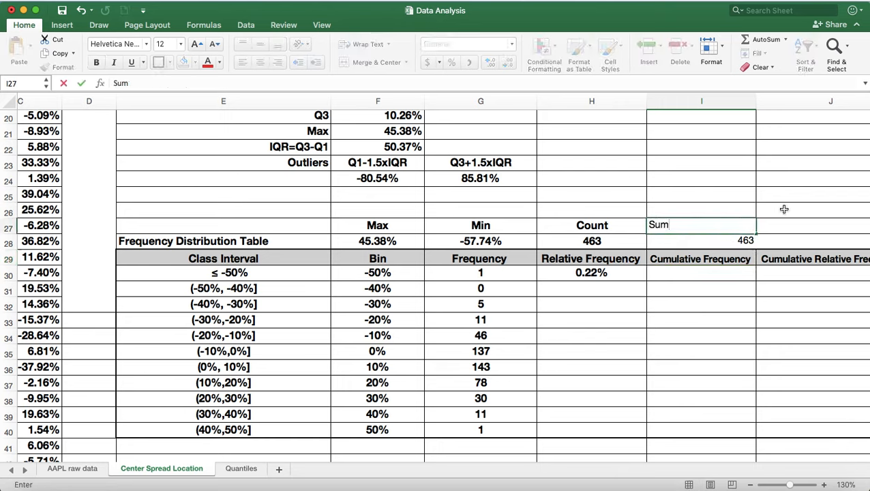
pyautogui.click(817, 193)
# Calculate the second class's relative frequency in H31 with the formula =G31/H28.
pyautogui.click(596, 289)
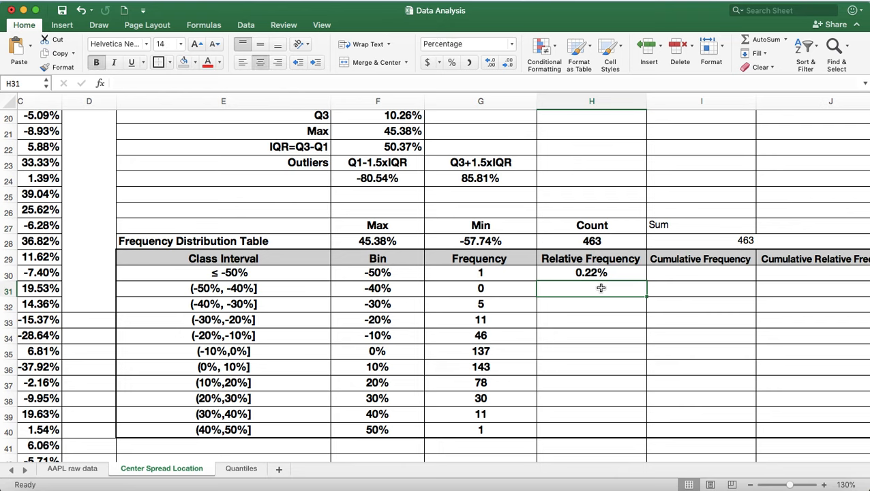
pyautogui.write('=')
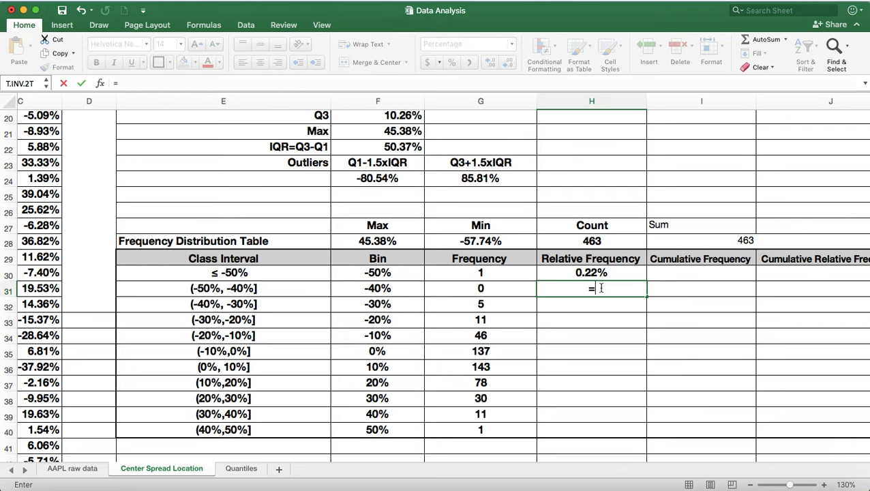
pyautogui.click(482, 288)
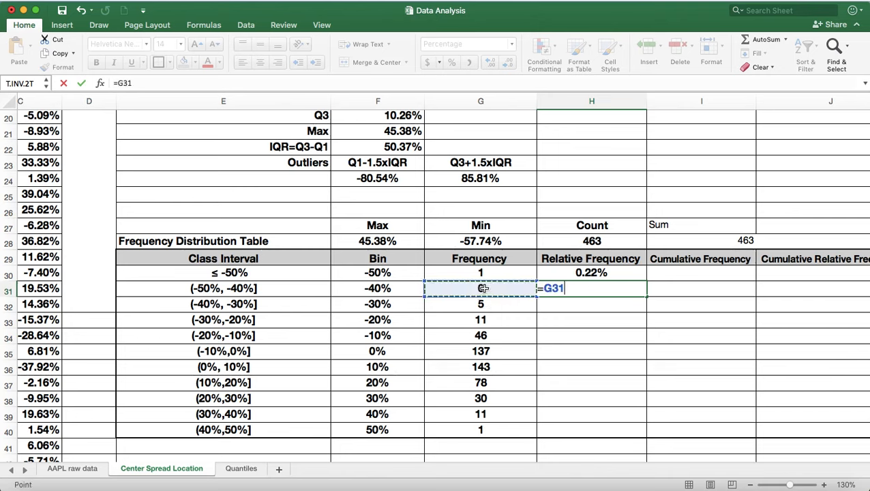
pyautogui.write('/')
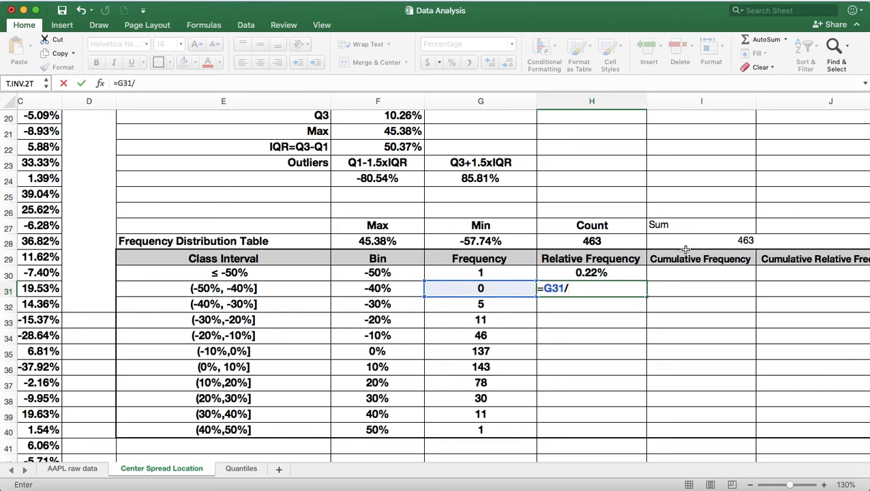
pyautogui.click(594, 240)
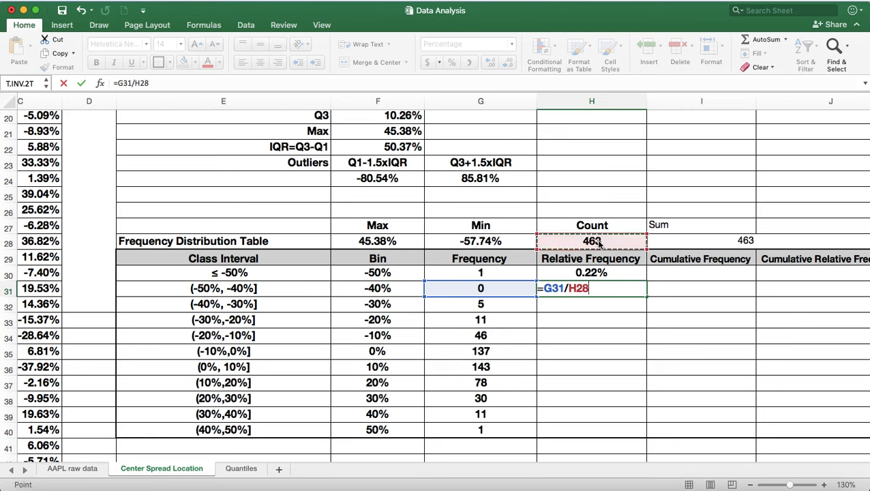
pyautogui.press('Return')
pyautogui.click(621, 330)
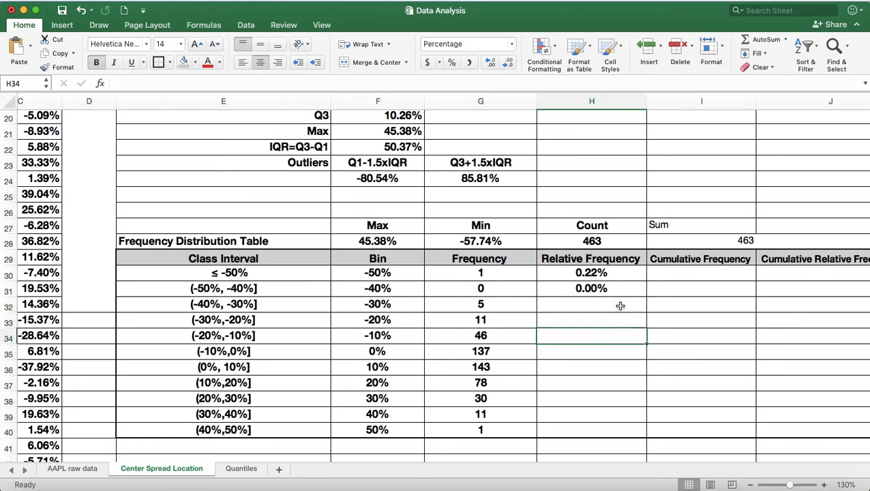
# Make the count reference in H30 absolute so the formula reads =G30/$H$28.
pyautogui.click(597, 272)
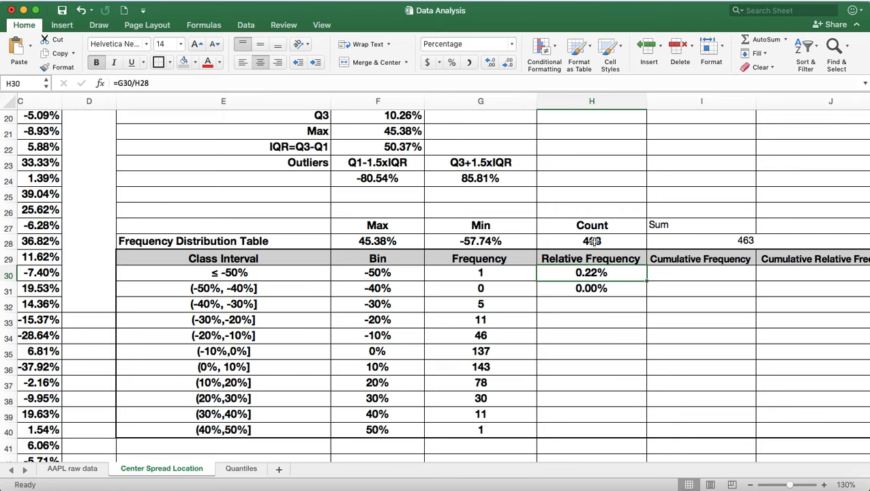
pyautogui.click(152, 83)
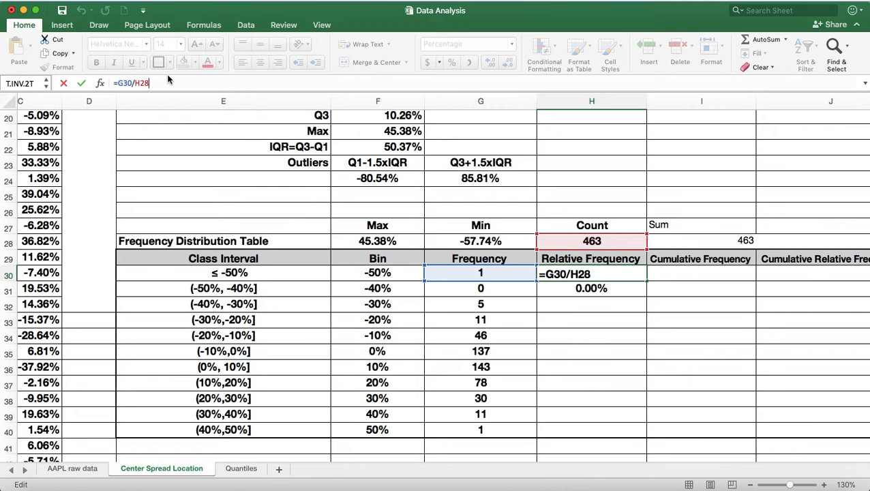
pyautogui.press('super+t')
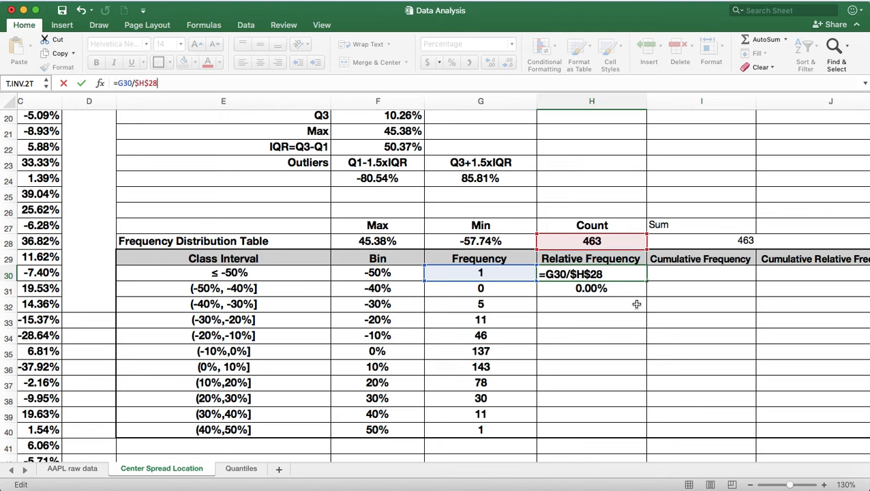
pyautogui.press('Return')
# Fill the relative frequency formula from H30 down through H40 and check the copied formulas in H31 to H35.
pyautogui.click(605, 274)
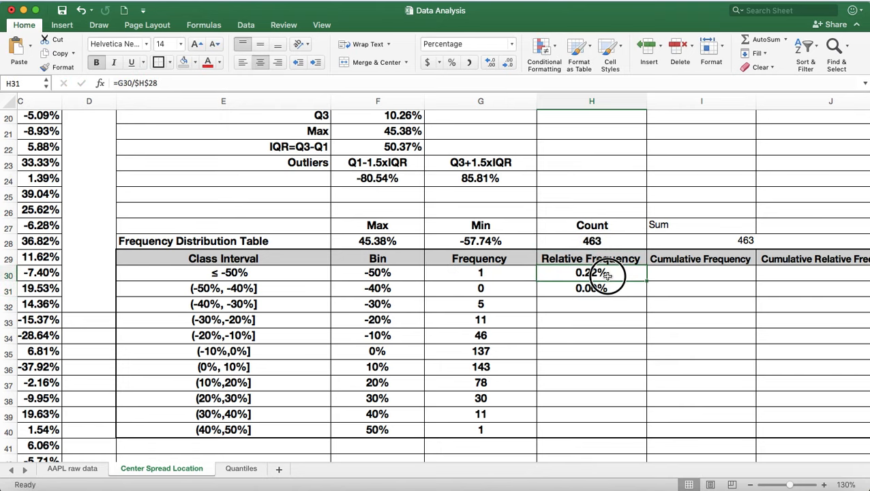
pyautogui.moveTo(646, 280); pyautogui.dragTo(651, 435)
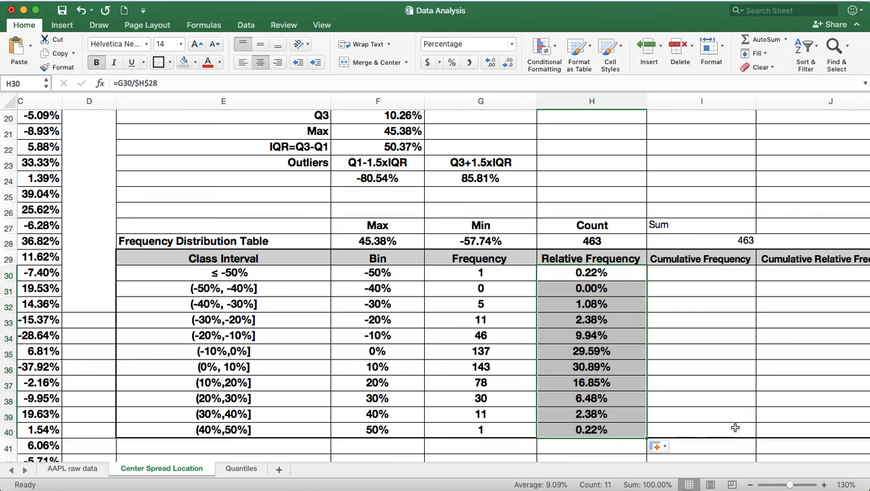
pyautogui.click(678, 426)
pyautogui.click(595, 289)
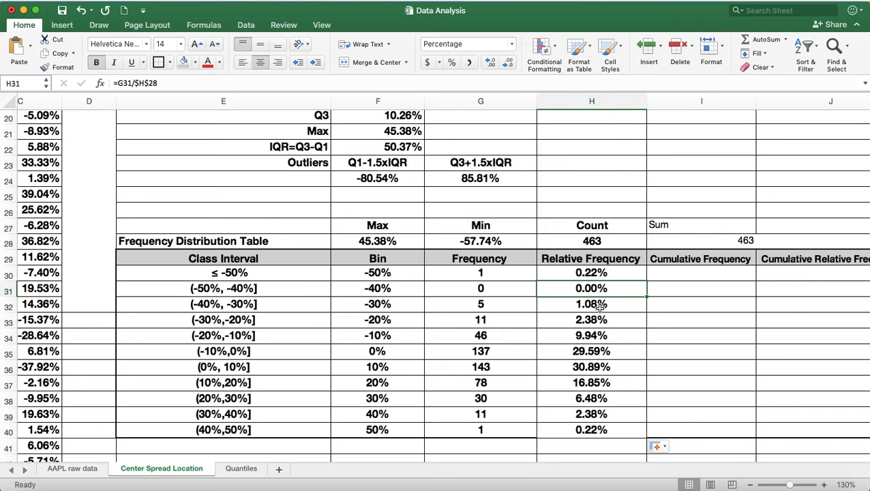
pyautogui.click(597, 305)
pyautogui.click(605, 319)
pyautogui.click(607, 336)
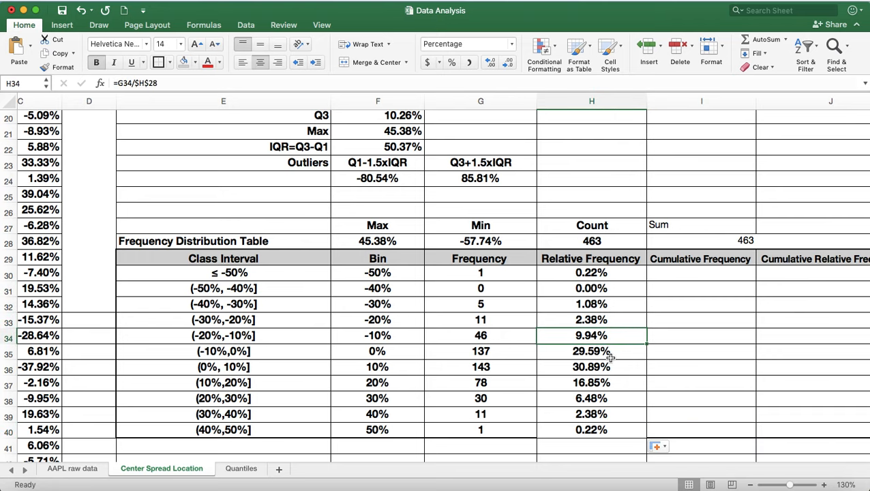
pyautogui.click(609, 355)
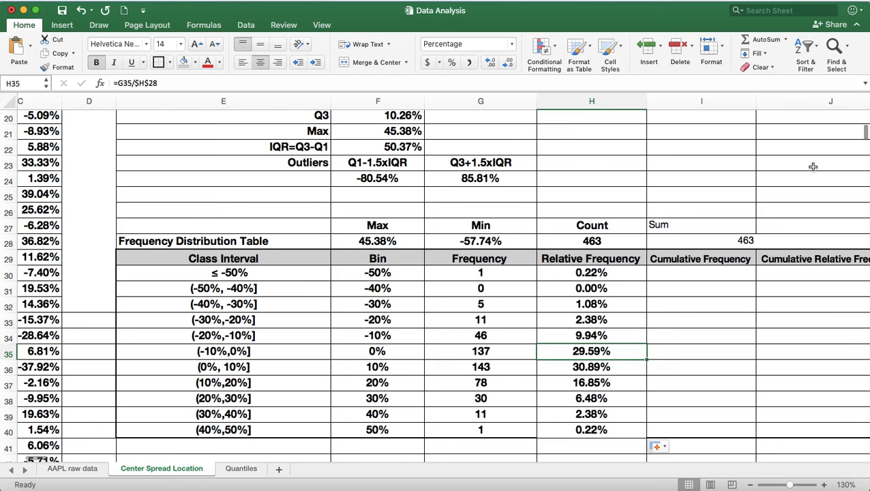
# Enter the first Cumulative Frequency value in I30 with the formula =H30.
pyautogui.click(712, 273)
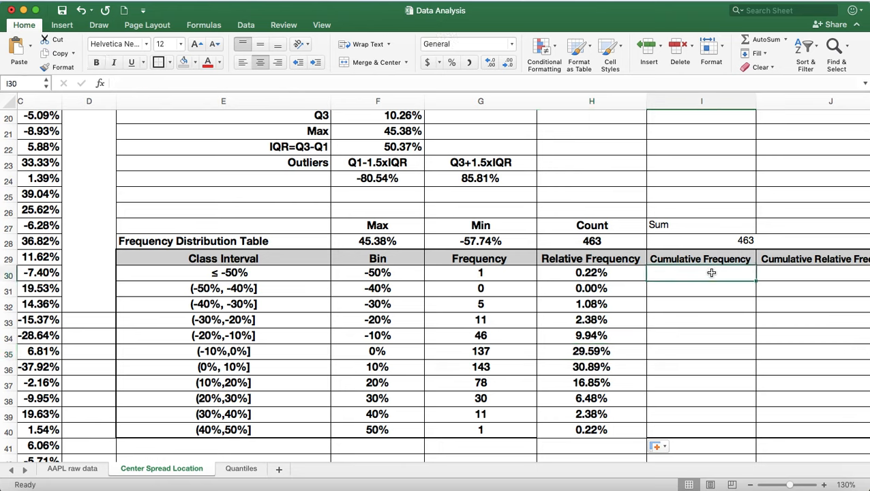
pyautogui.write('=')
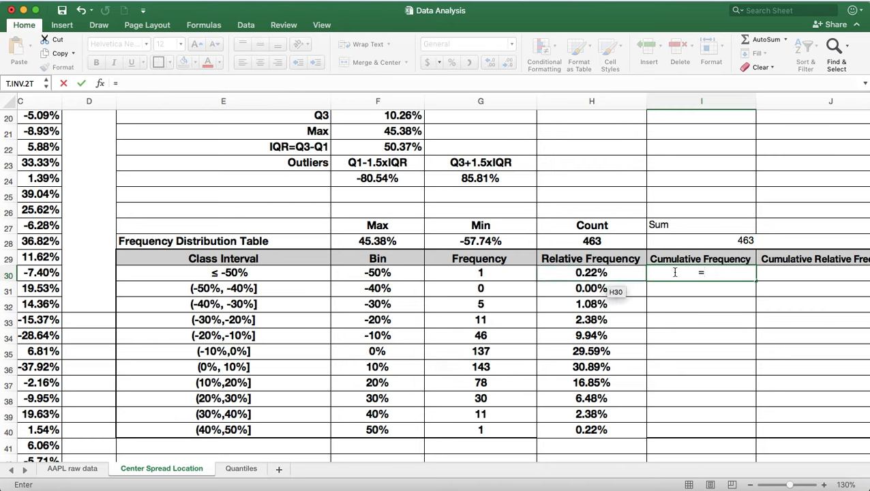
pyautogui.click(594, 273)
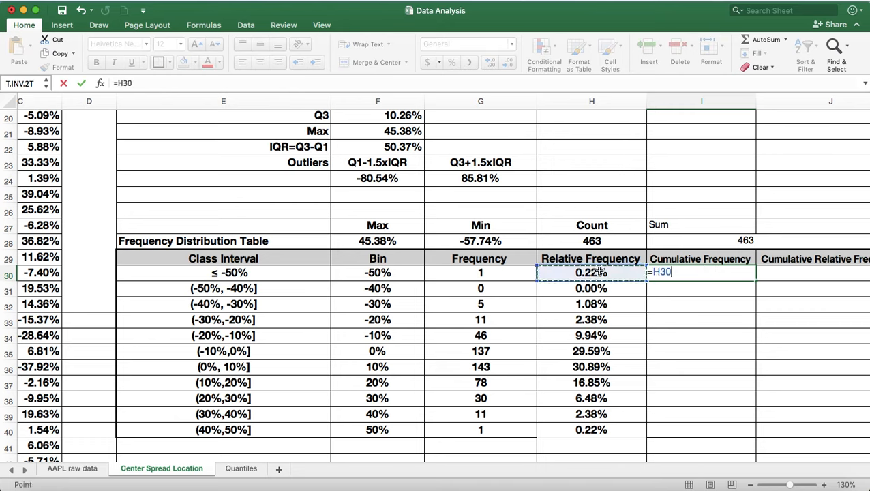
pyautogui.press('Return')
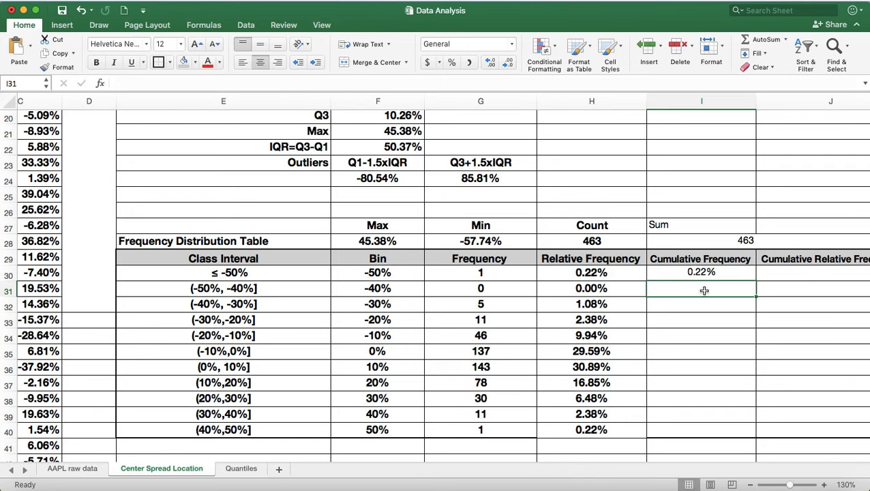
pyautogui.write('=')
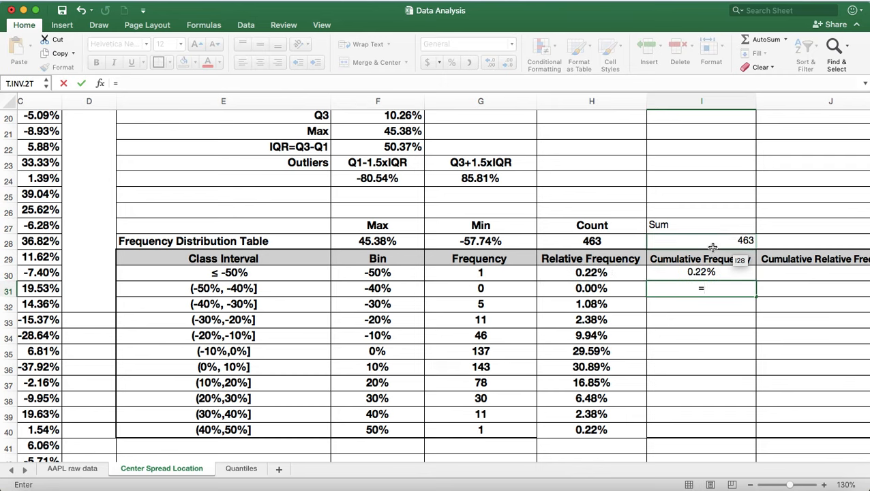
pyautogui.write('s')
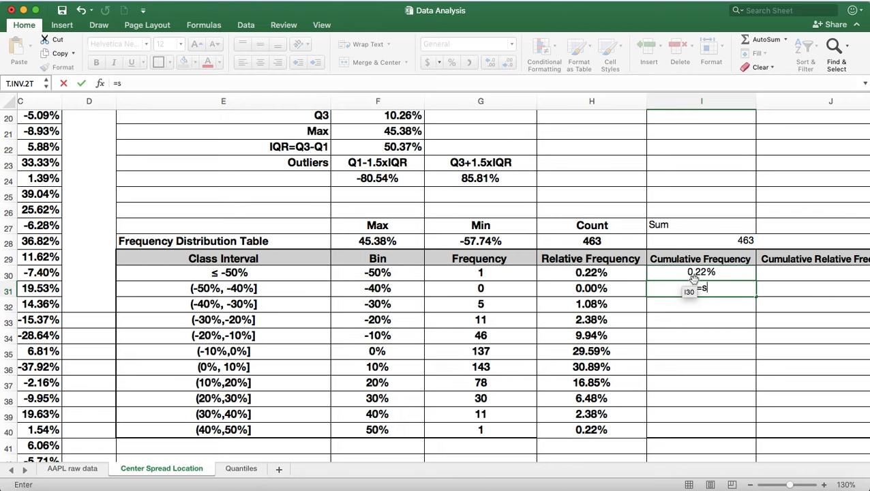
pyautogui.click(774, 321)
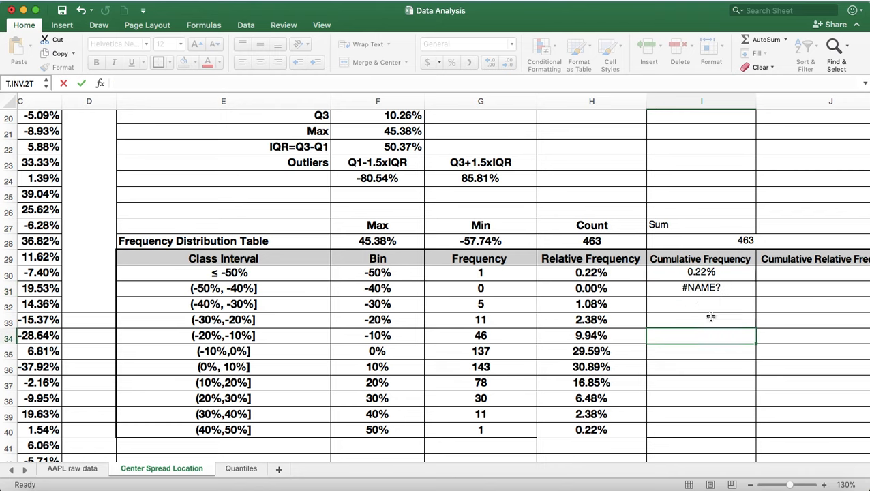
# Clear the contents of the Cumulative Frequency cells I30 and I31.
pyautogui.moveTo(728, 272); pyautogui.dragTo(704, 288)
pyautogui.rightClick(705, 288)
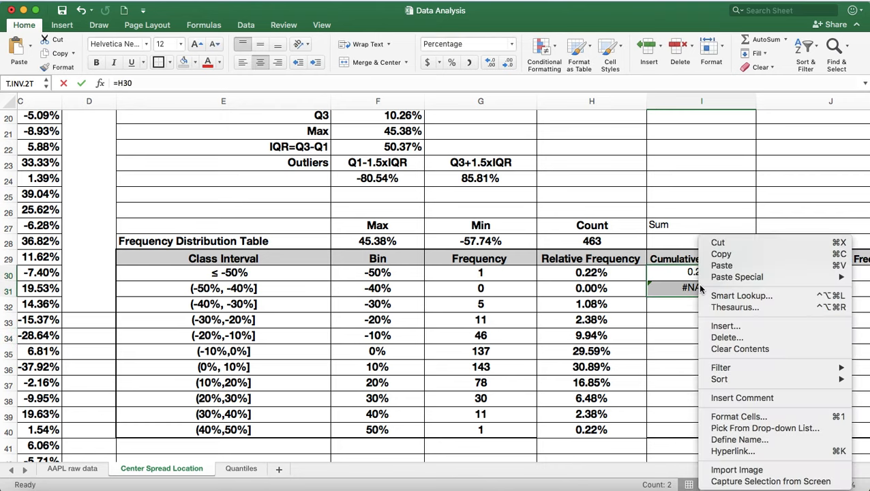
pyautogui.click(757, 351)
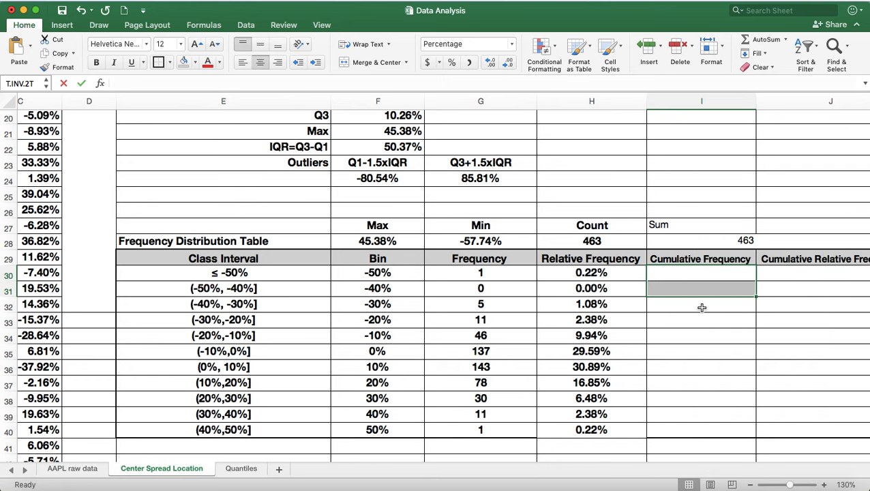
# Enter the first Cumulative Frequency value in I30 with the formula =G30.
pyautogui.click(685, 274)
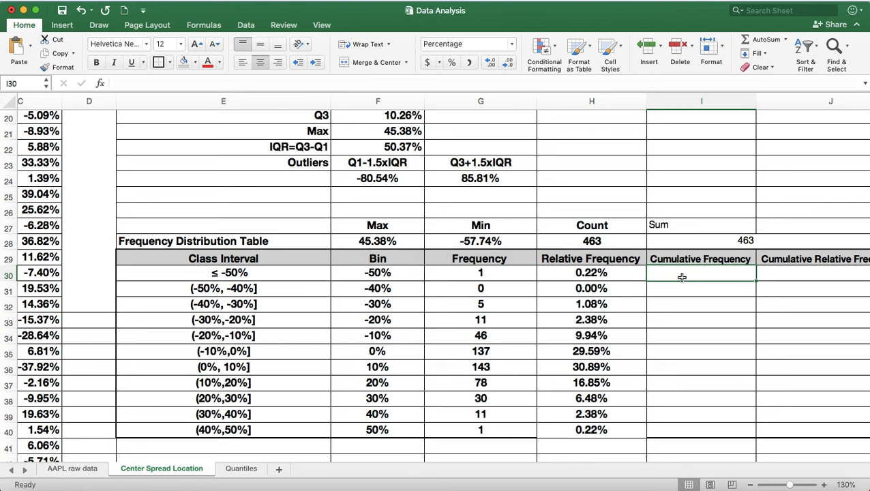
pyautogui.write('=')
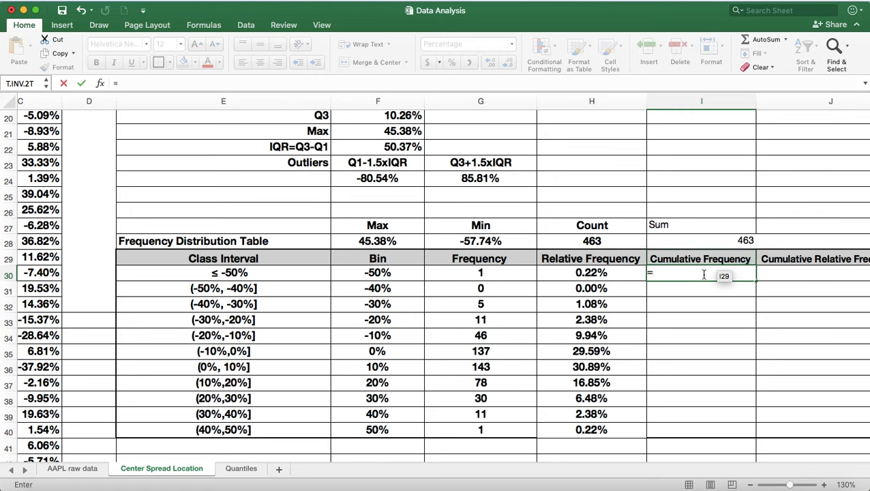
pyautogui.click(483, 274)
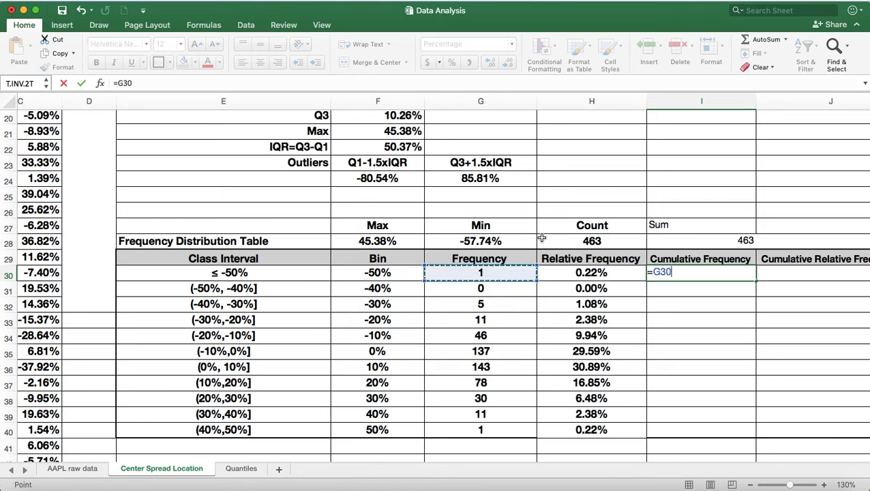
pyautogui.press('Return')
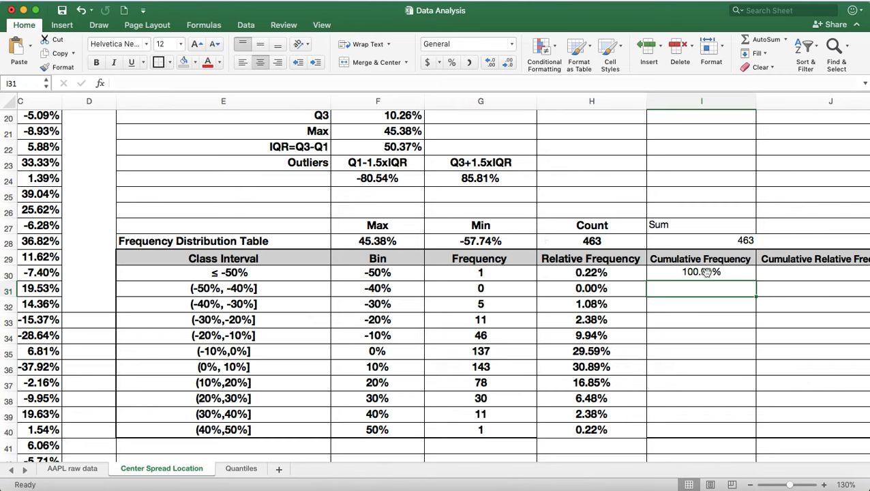
# Format the Cumulative Frequency cells I30 to I40 as Number with no decimal places.
pyautogui.moveTo(706, 276); pyautogui.dragTo(725, 431)
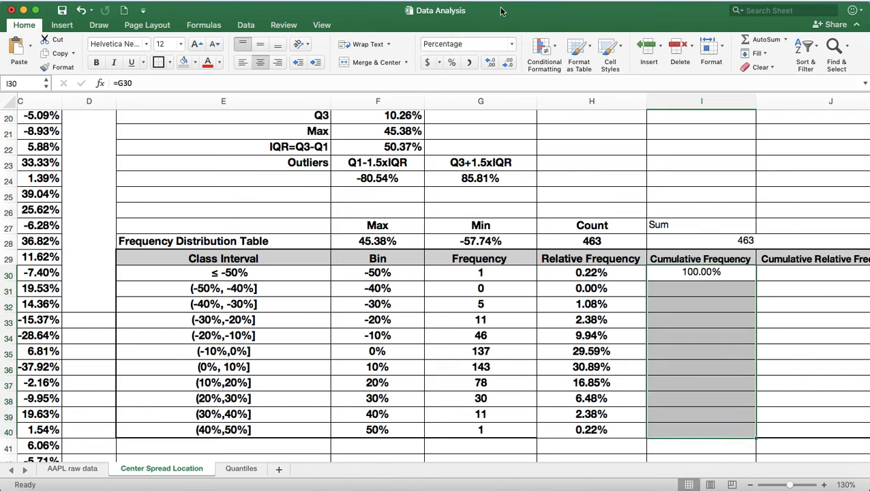
pyautogui.click(513, 43)
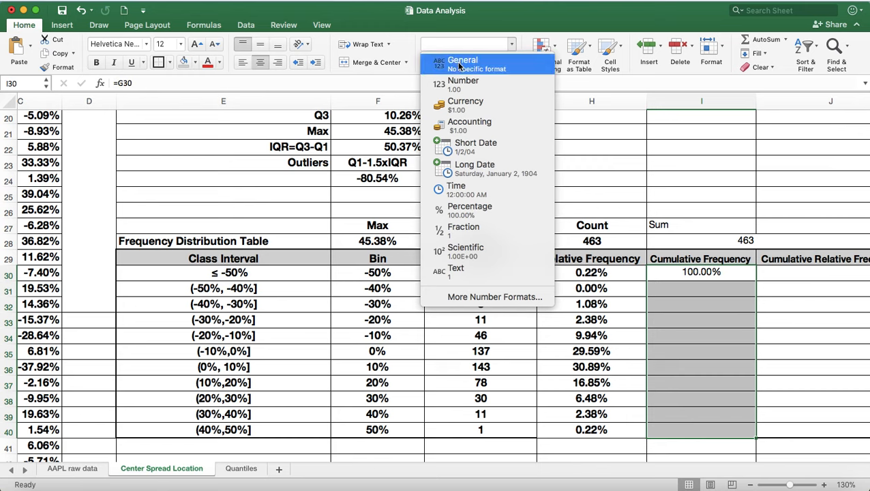
pyautogui.click(460, 85)
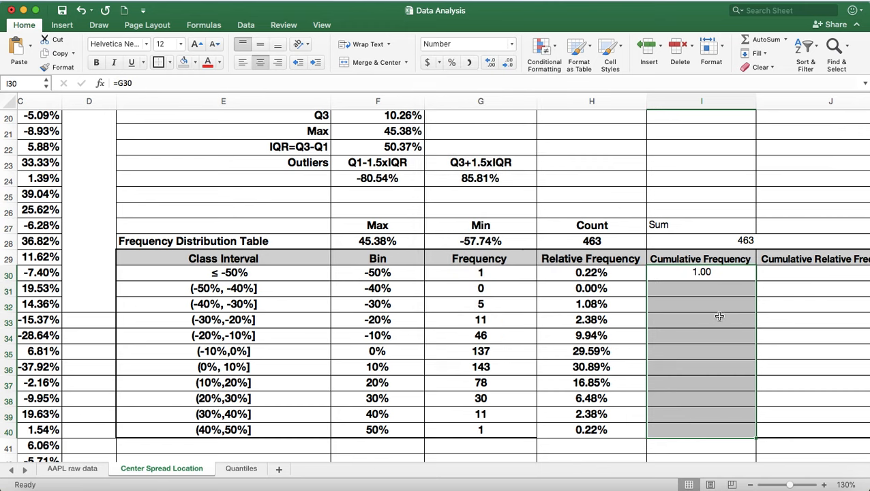
pyautogui.click(508, 65)
pyautogui.click(508, 64)
# Calculate the second class's cumulative frequency in I31 with the formula =SUM(G30:G31).
pyautogui.click(717, 289)
pyautogui.write('=')
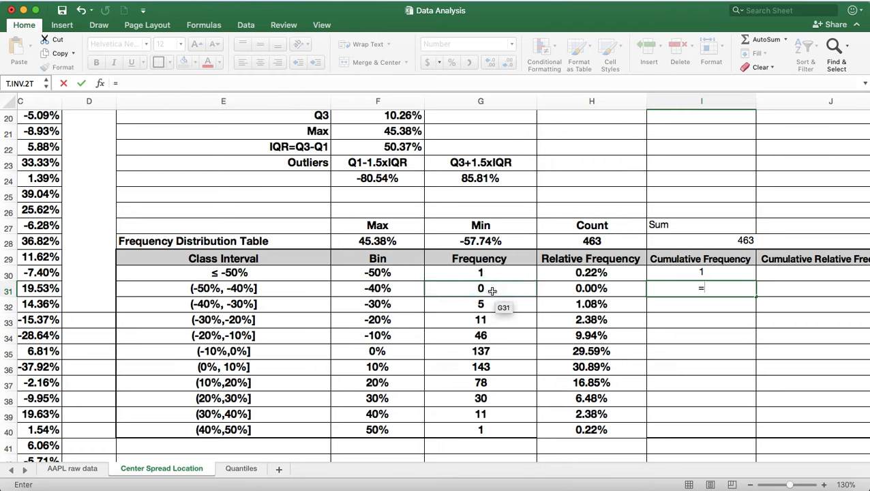
pyautogui.write('sum(')
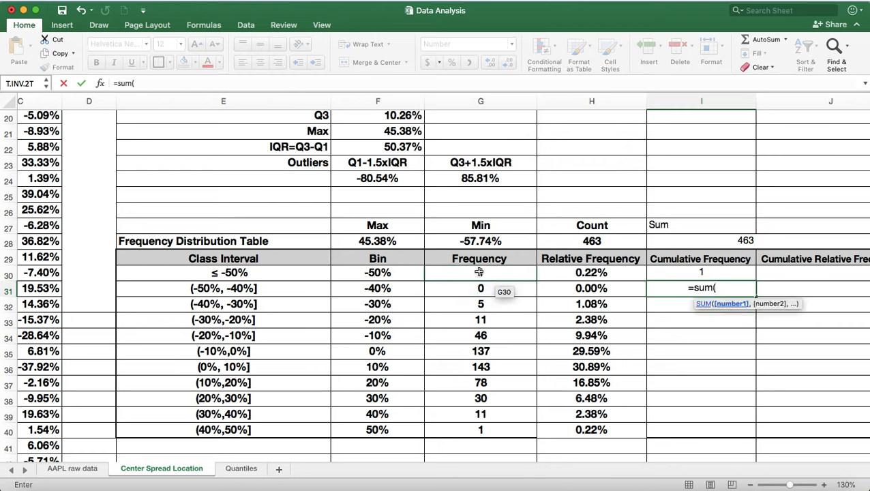
pyautogui.moveTo(479, 272); pyautogui.dragTo(480, 288)
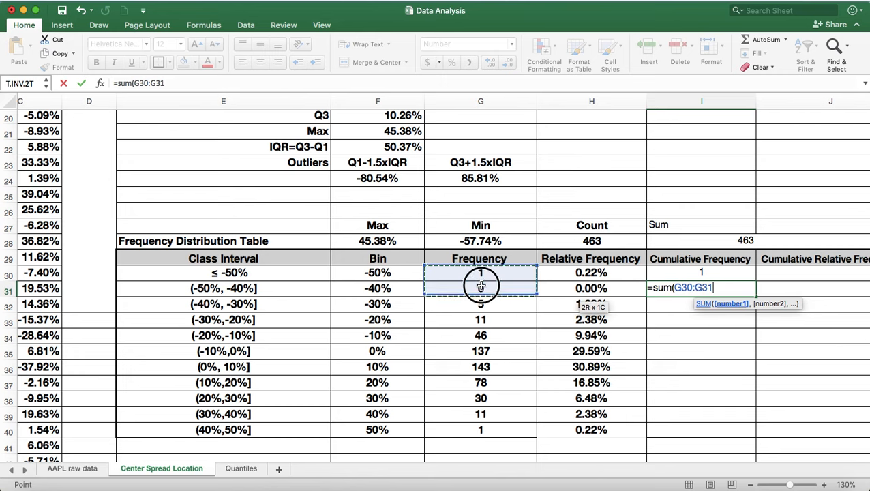
pyautogui.write(')')
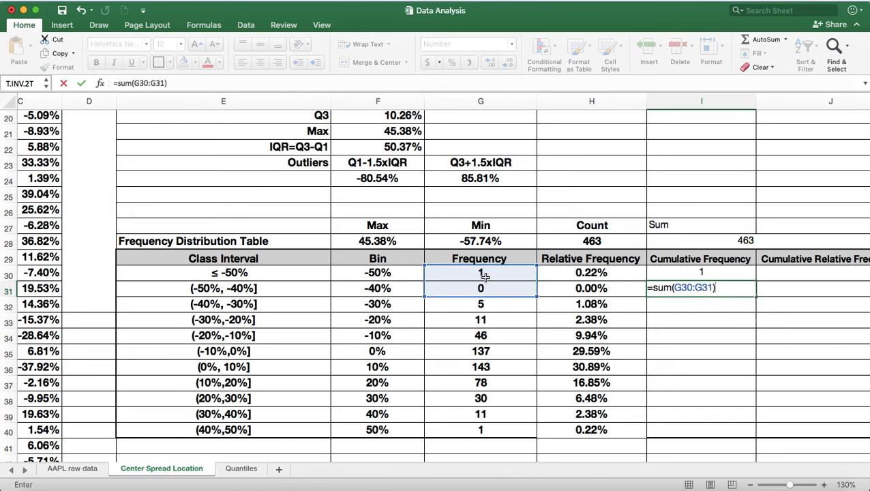
pyautogui.press('Return')
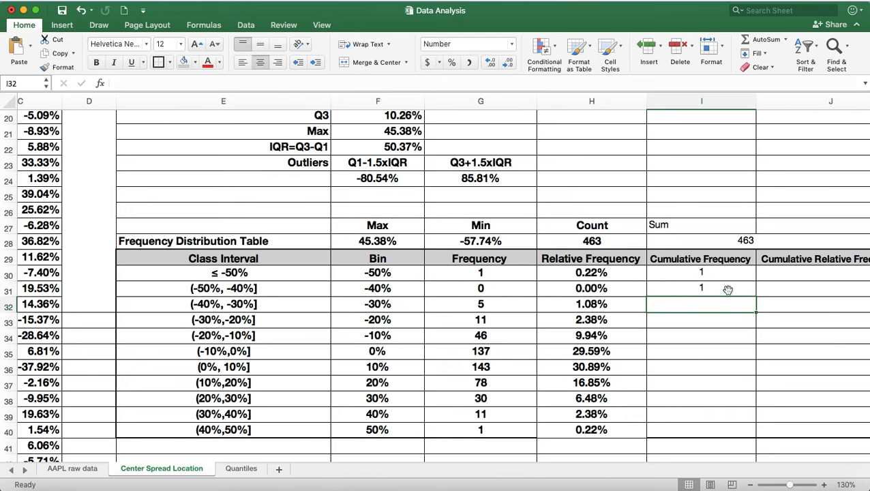
# Make the range's starting reference in I31 absolute so the formula reads =SUM($G$30:G31).
pyautogui.click(727, 289)
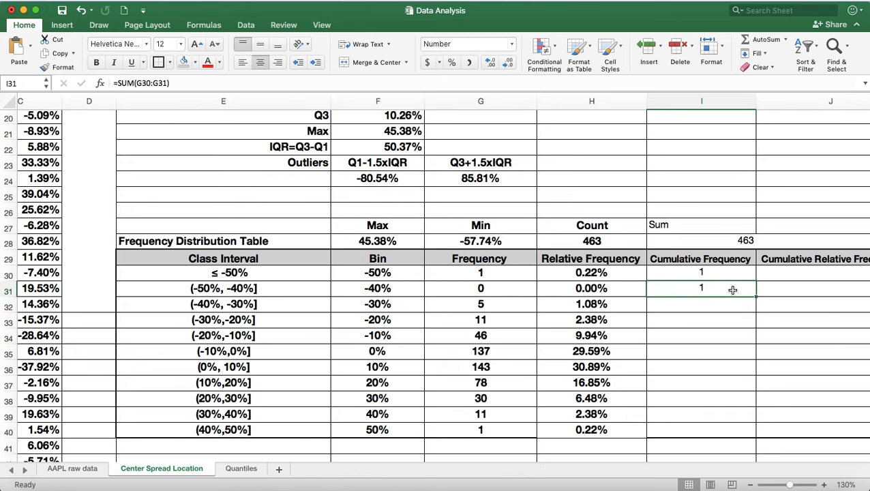
pyautogui.click(150, 83)
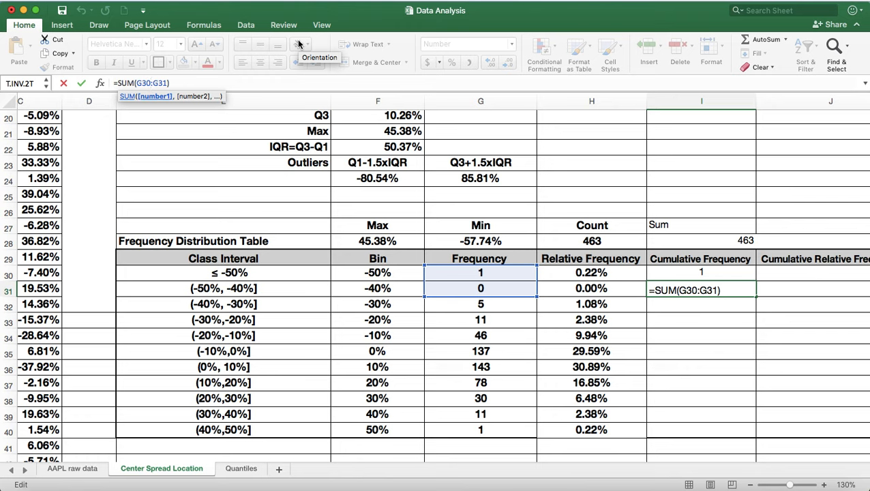
pyautogui.press('F4')
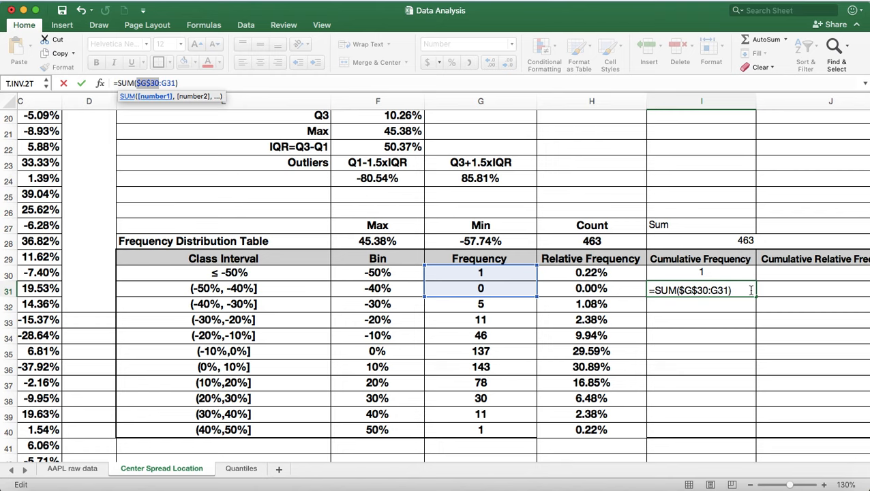
pyautogui.press('Return')
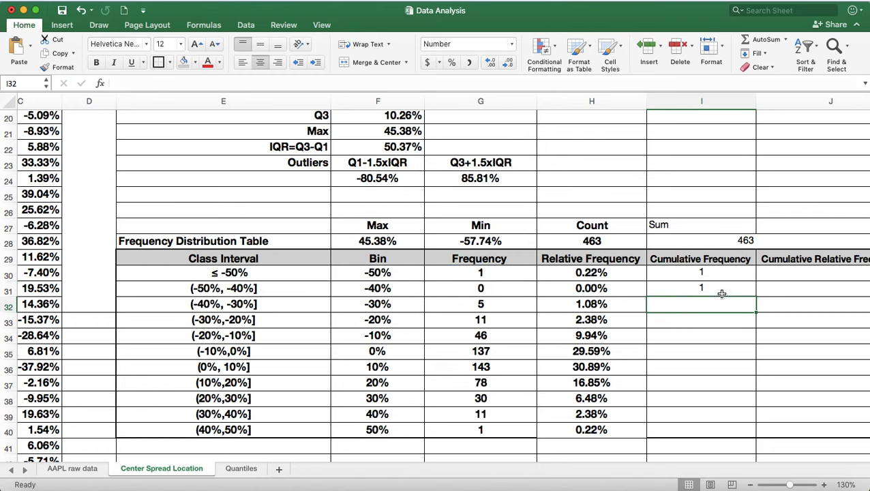
# Fill the cumulative frequency formula from I31 down through I40 and check the copied formula in I40.
pyautogui.click(716, 289)
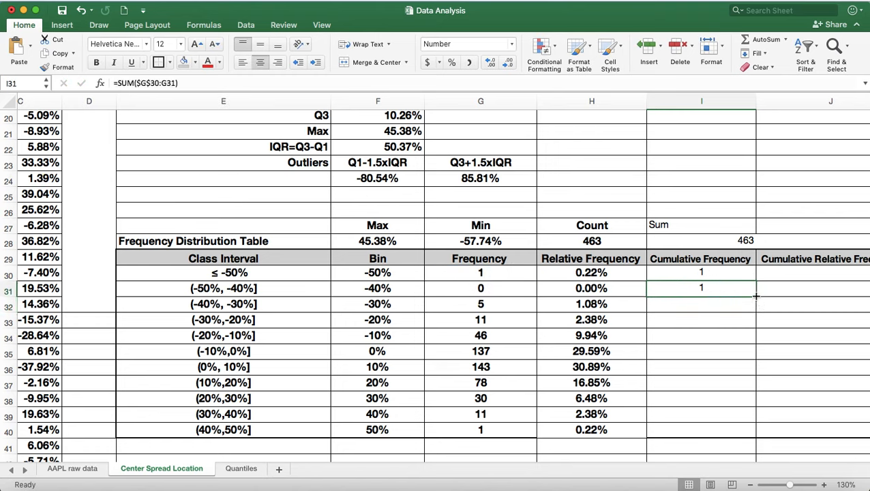
pyautogui.moveTo(756, 298); pyautogui.dragTo(758, 431)
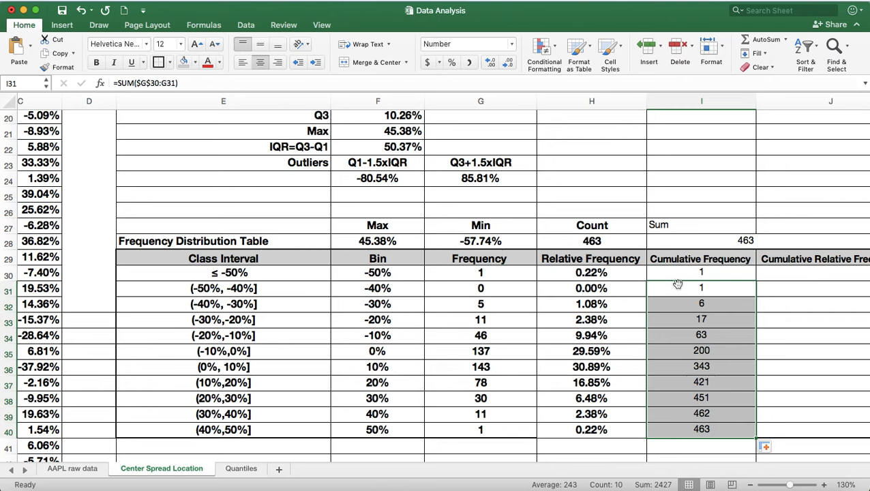
pyautogui.click(709, 430)
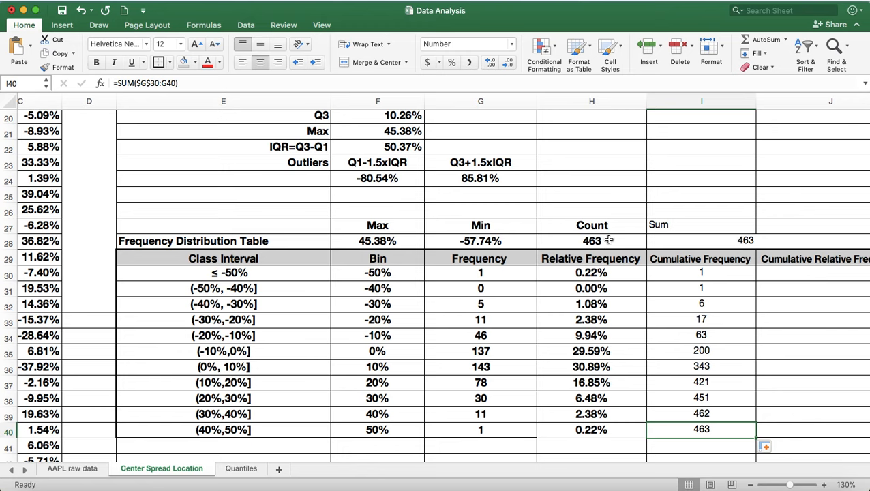
# Enter the first Cumulative Relative Frequency value in J30 with the formula =H30.
pyautogui.hscroll(3, 807, 364)
pyautogui.hscroll(1, 809, 365)
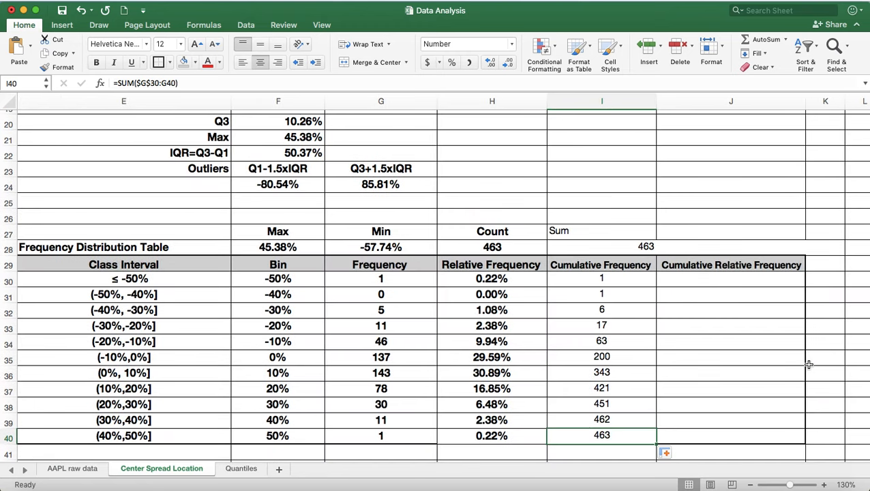
pyautogui.click(724, 276)
pyautogui.write('=')
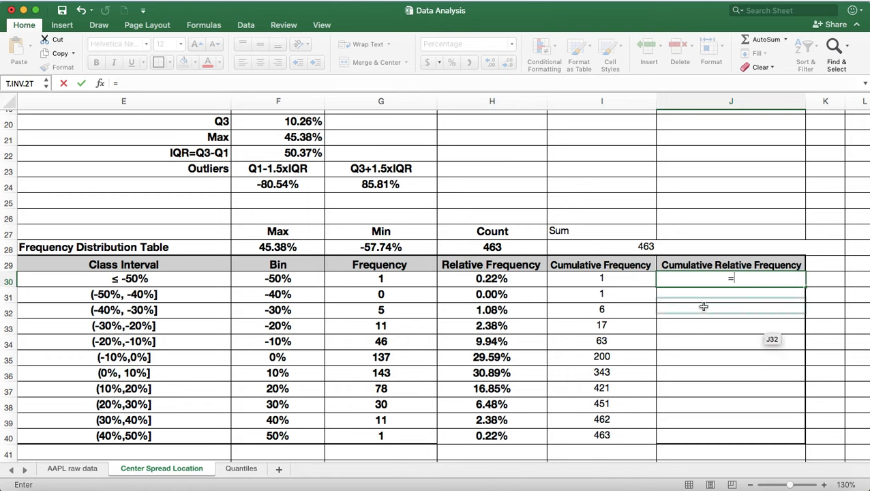
pyautogui.click(492, 278)
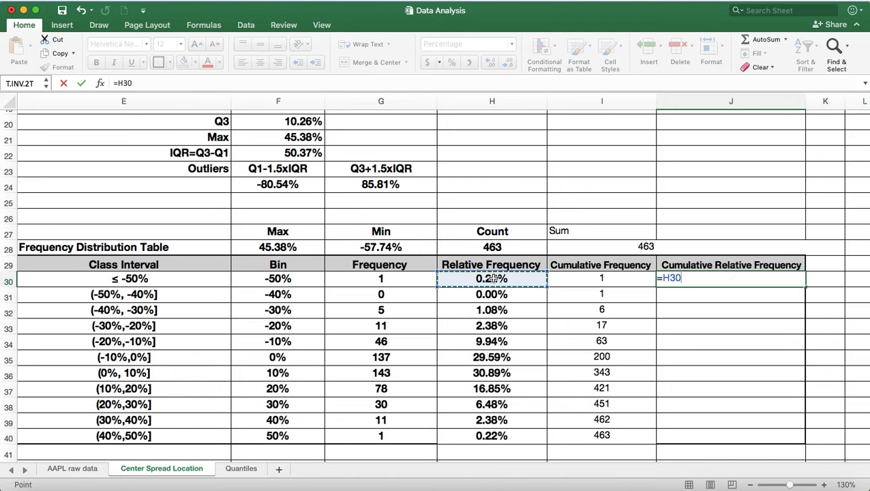
pyautogui.press('Return')
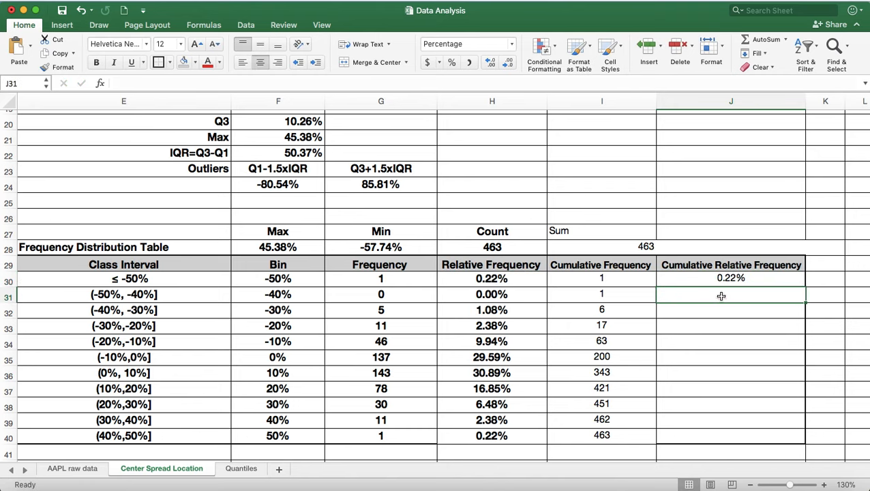
# Calculate the second class's cumulative relative frequency in J31 with the formula =SUM(H30:H31).
pyautogui.write('=')
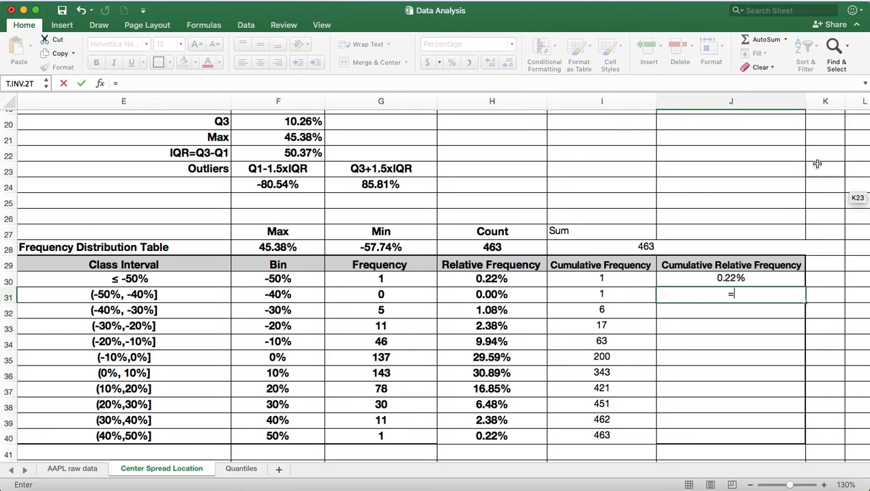
pyautogui.write('sum(')
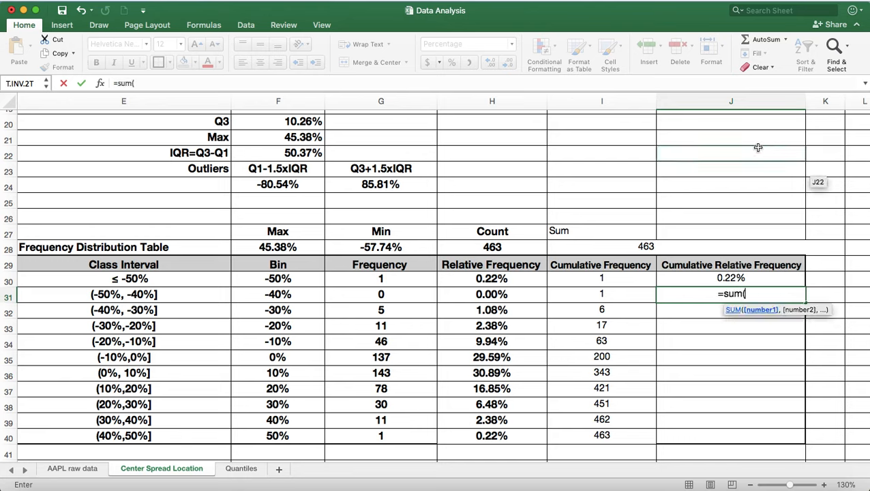
pyautogui.moveTo(487, 279)
pyautogui.mouseDown()
pyautogui.moveTo(489, 294)
pyautogui.moveTo(497, 288)
pyautogui.mouseUp()
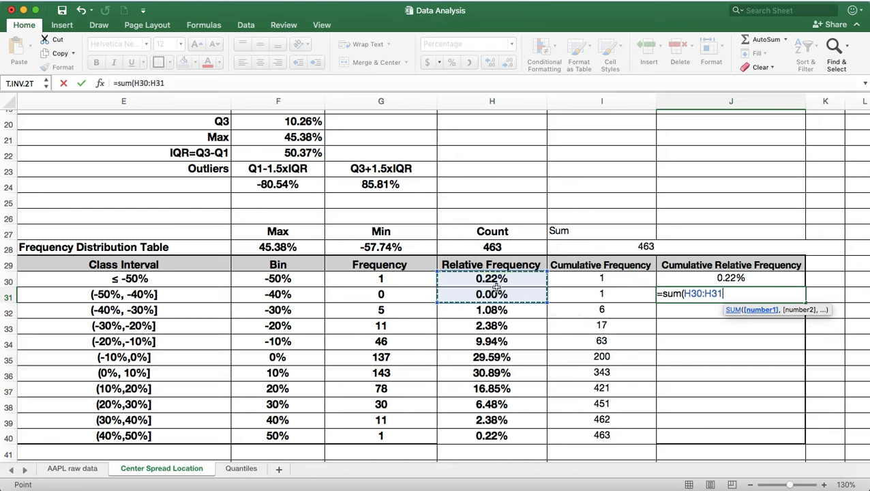
pyautogui.write(')')
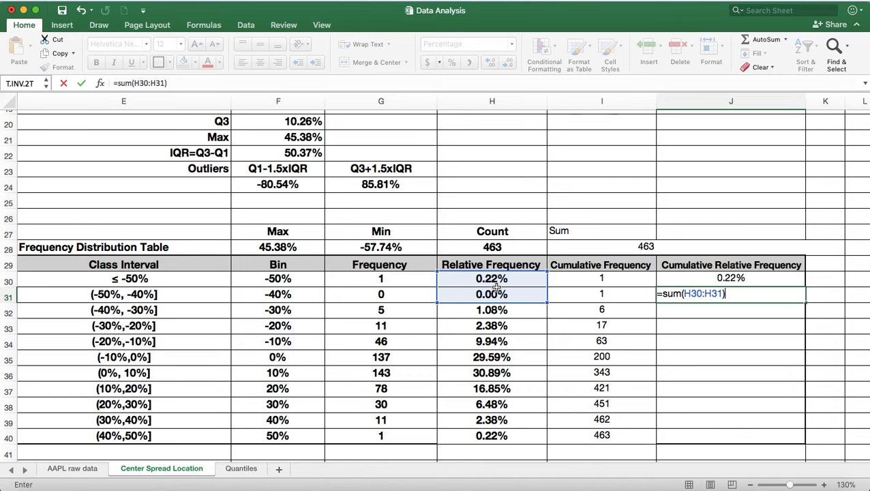
pyautogui.press('Return')
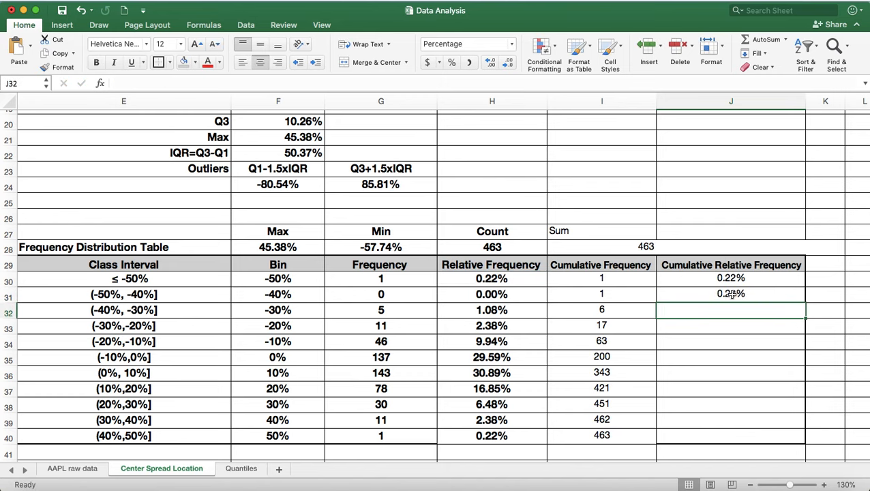
# Make the range's starting reference in J31 absolute so the formula reads =SUM($H$30:H31).
pyautogui.click(731, 293)
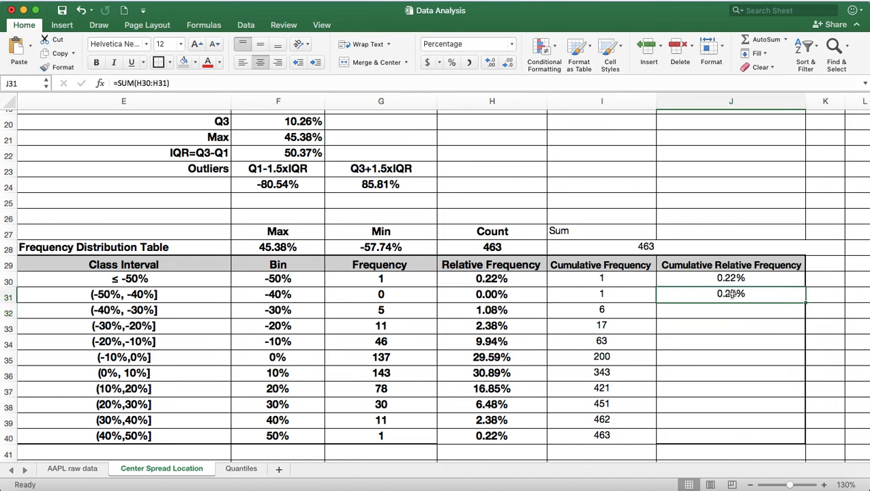
pyautogui.click(150, 82)
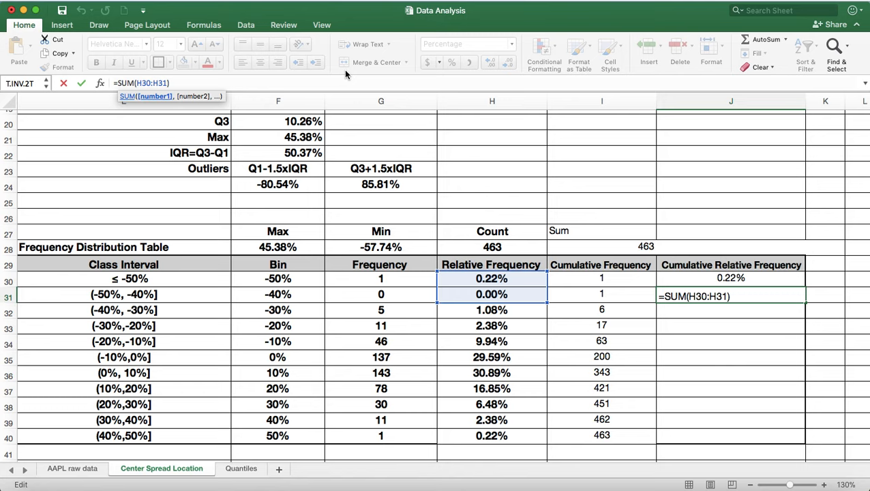
pyautogui.press('super+t')
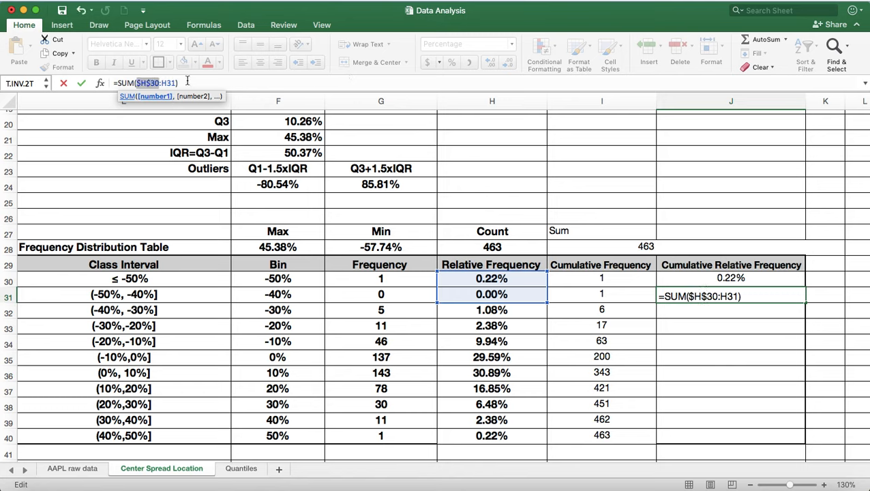
pyautogui.click(186, 82)
pyautogui.press('Return')
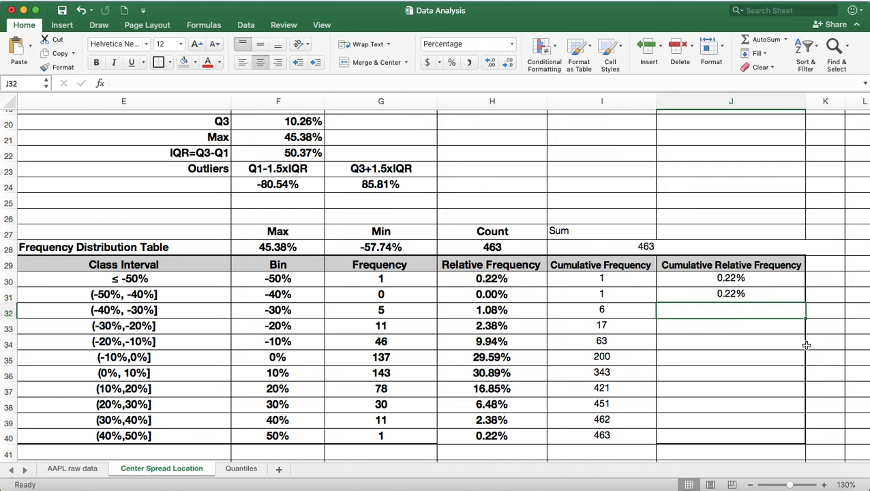
# Fill the cumulative relative frequency formula from J31 down through J40.
pyautogui.click(741, 293)
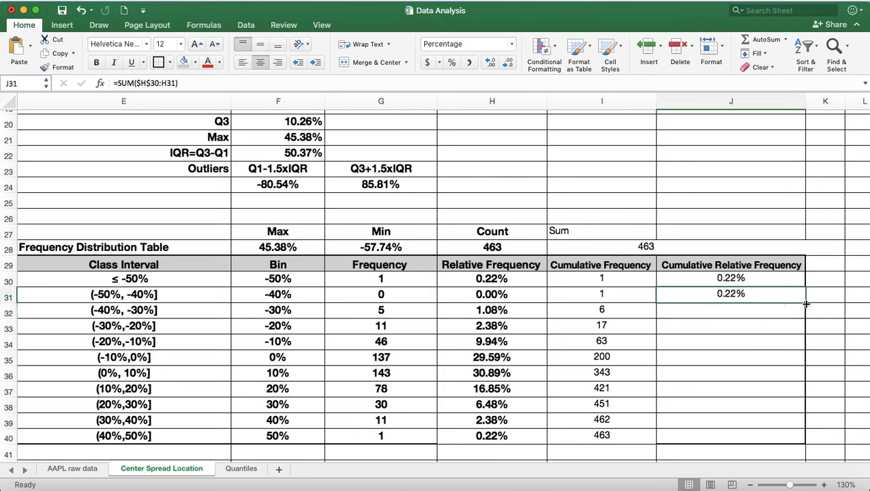
pyautogui.moveTo(806, 303); pyautogui.dragTo(798, 442)
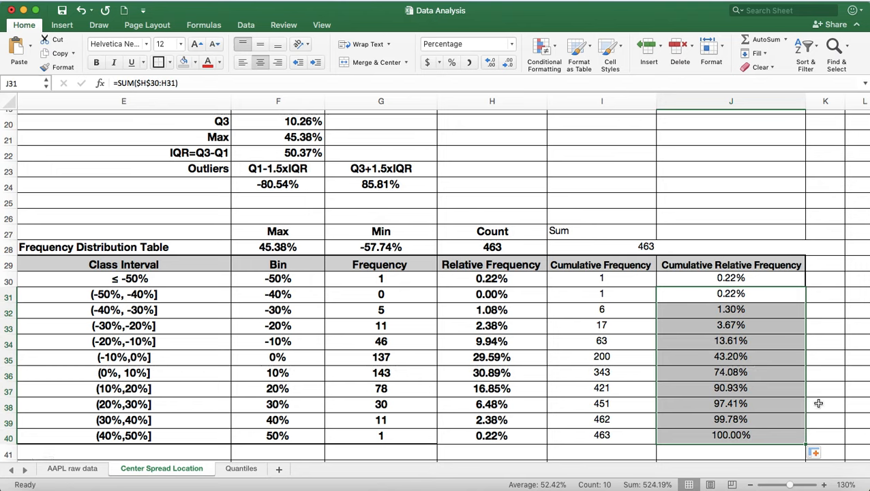
pyautogui.scroll(-3, 787, 406)
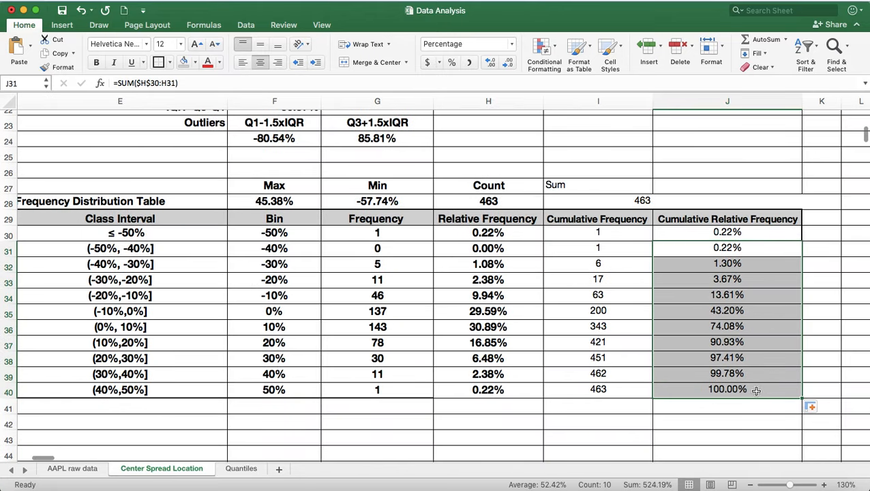